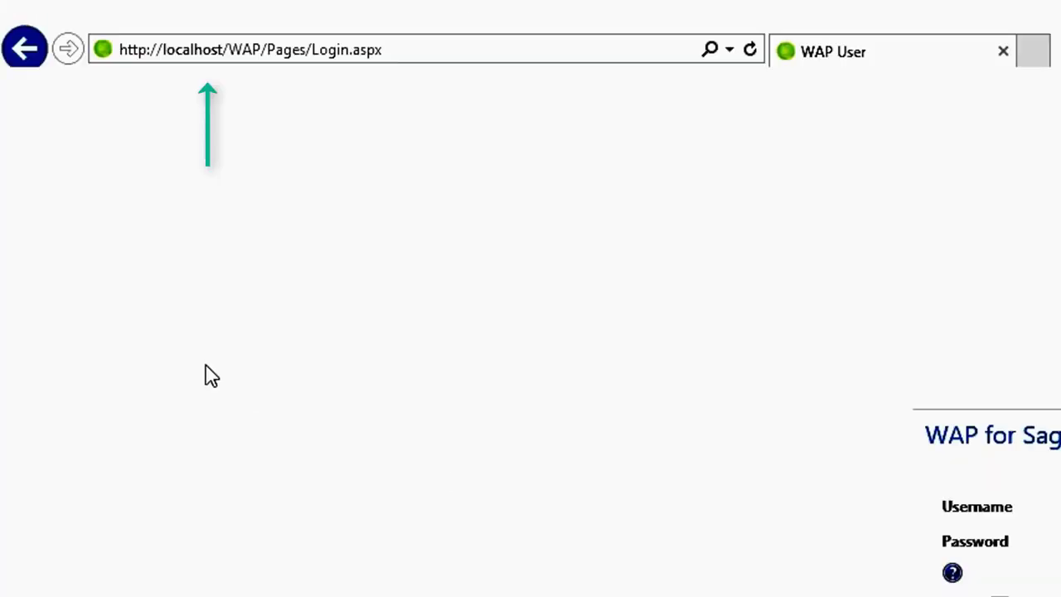
- Log in to WAP for Sage with the employee's username and the account password
click(411, 50)
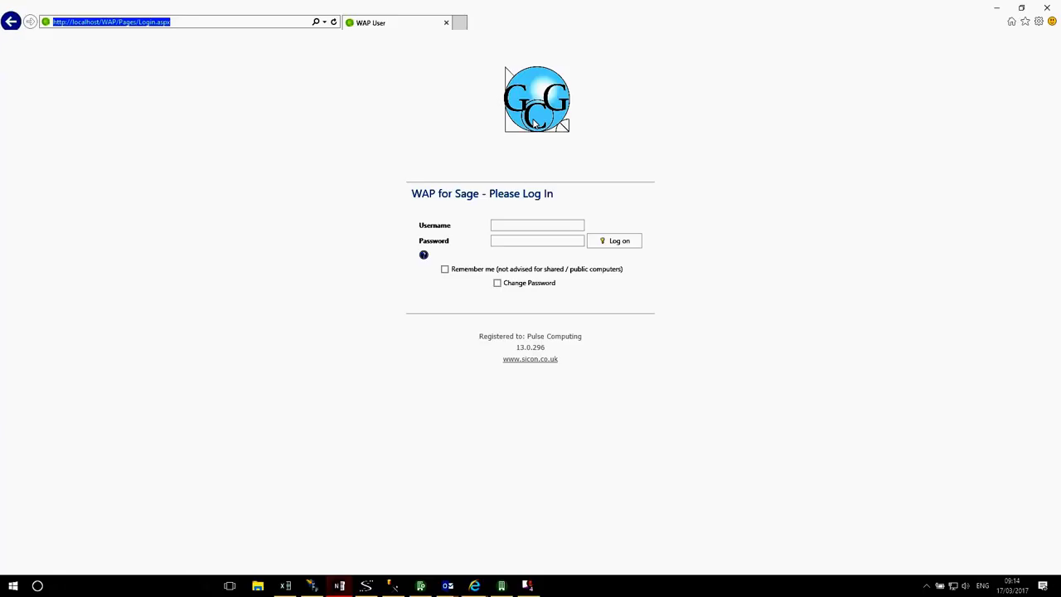
click(511, 225)
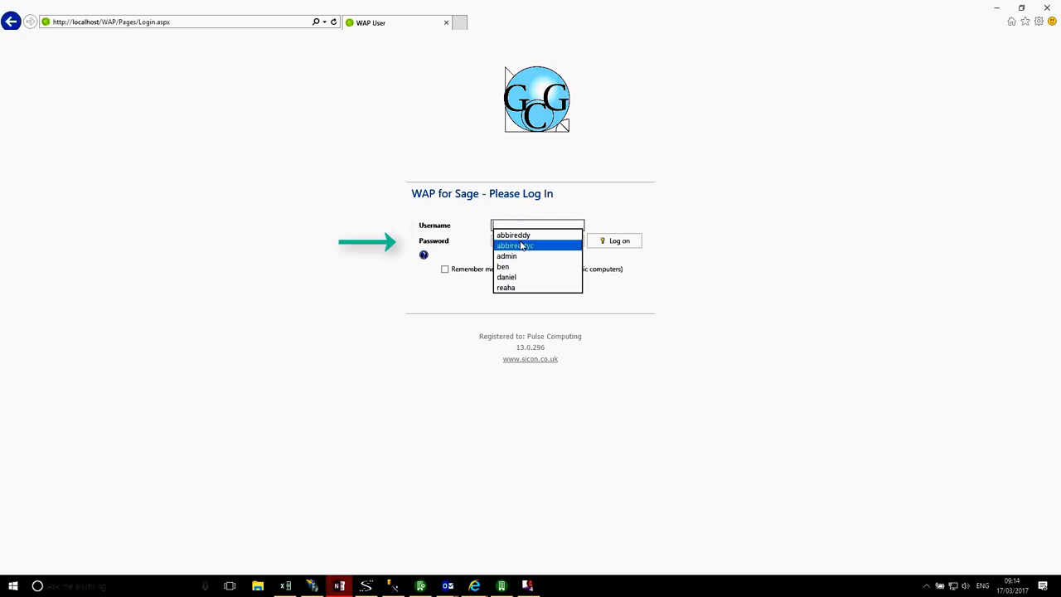
click(523, 247)
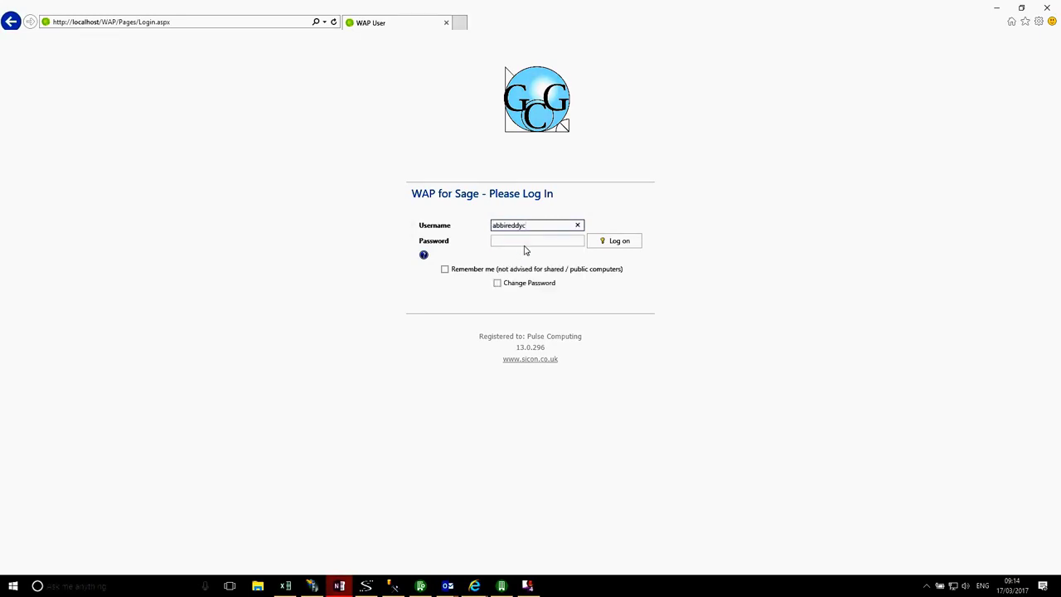
click(616, 244)
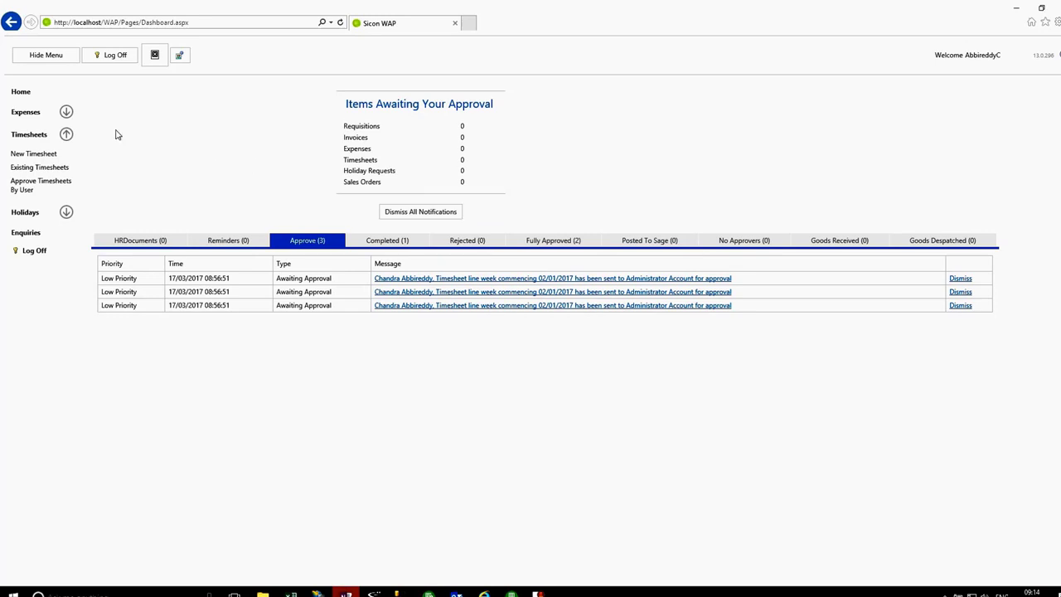
click(25, 117)
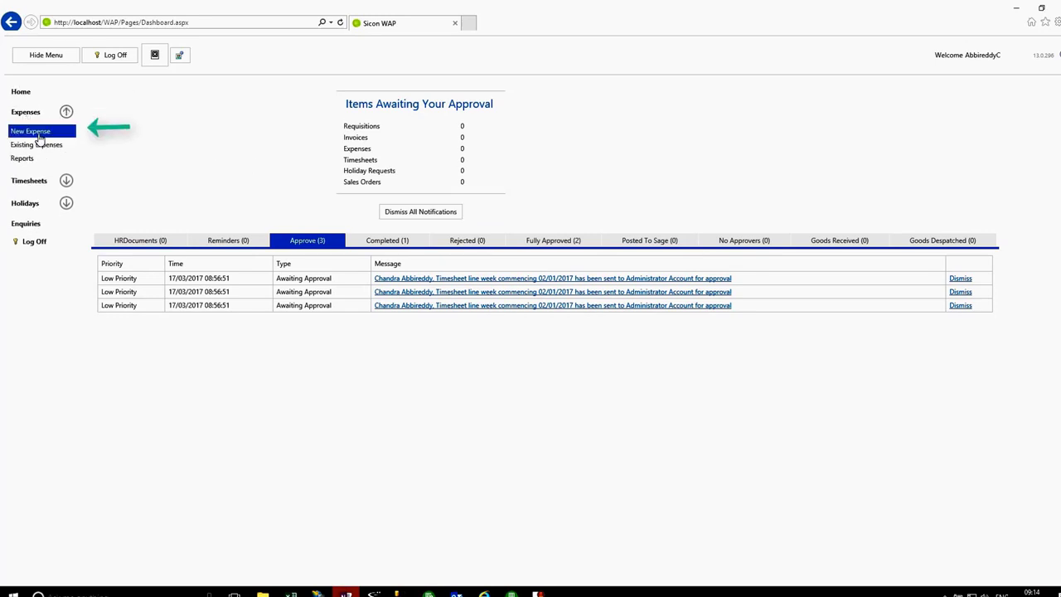
click(31, 180)
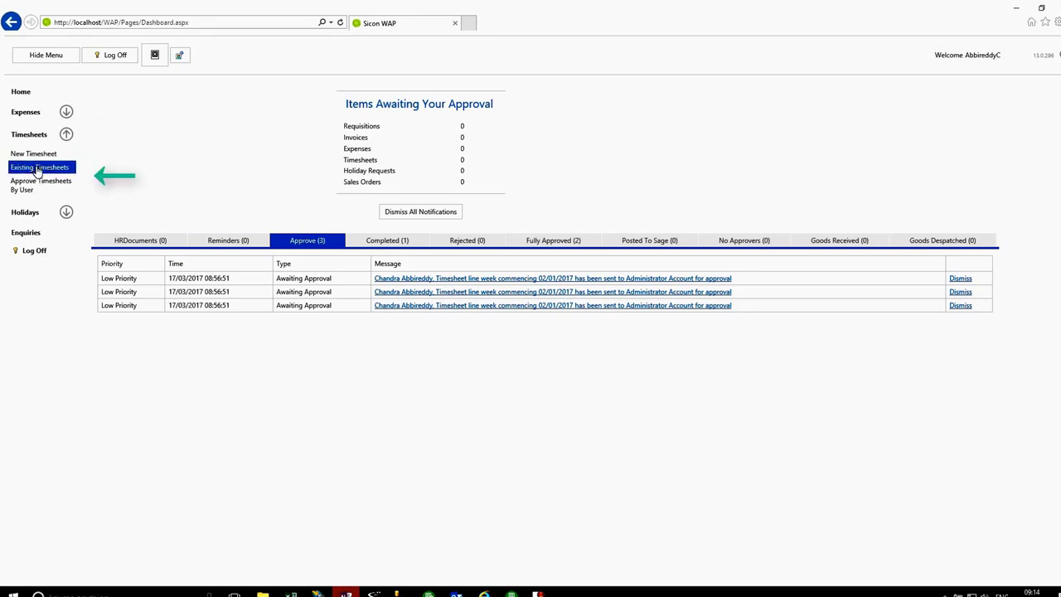
click(27, 213)
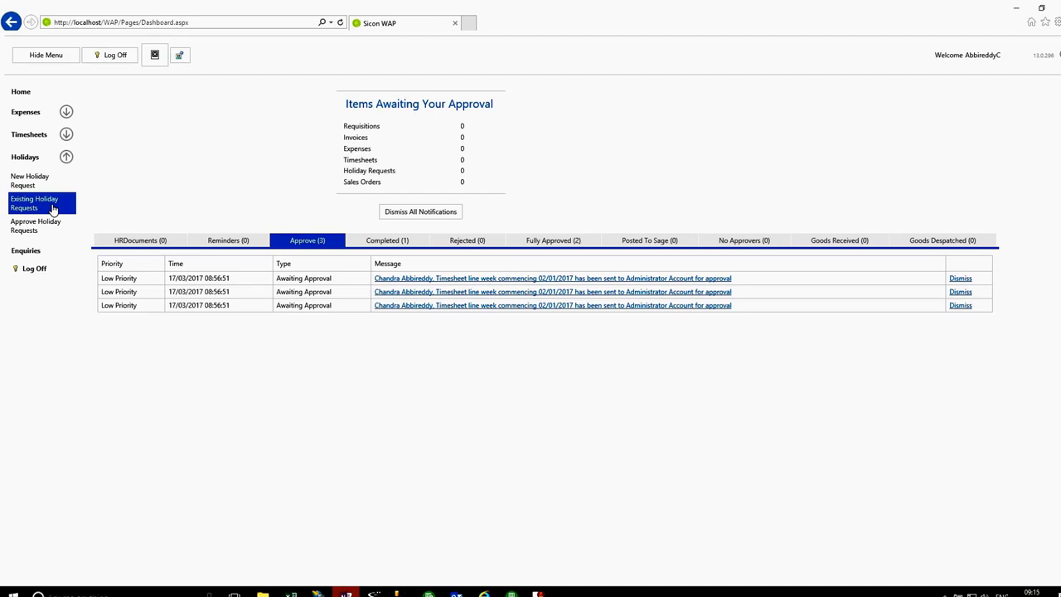
- Create a new timesheet and set its week start date to 16/01/2017
click(26, 136)
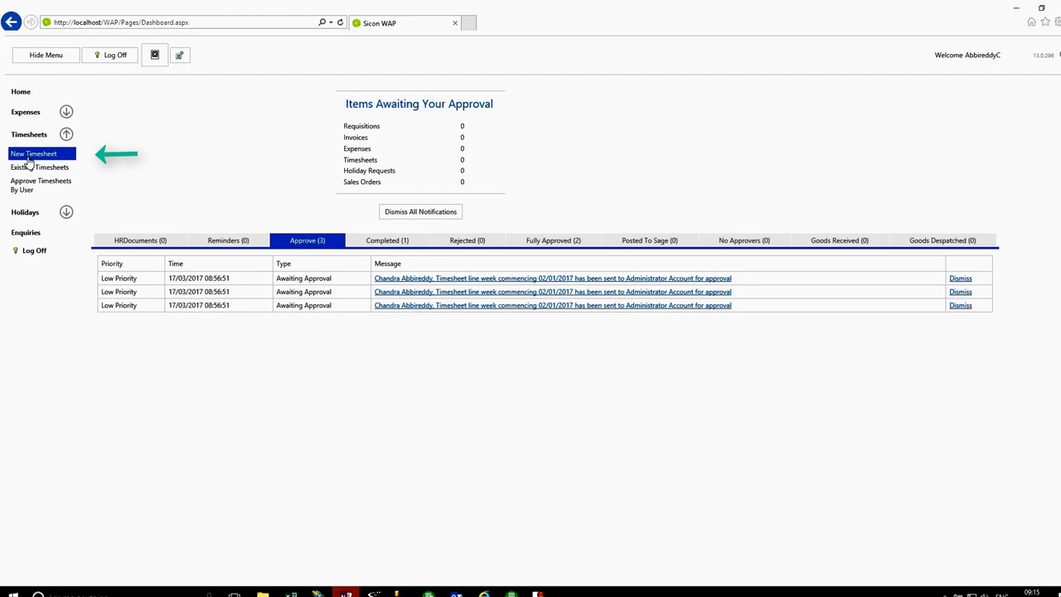
click(30, 154)
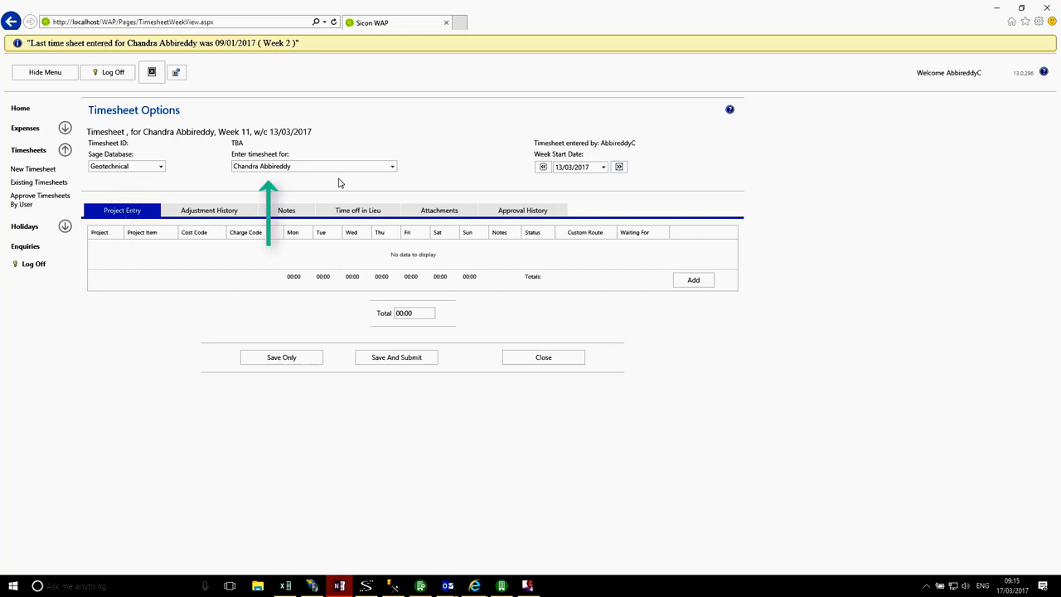
click(603, 167)
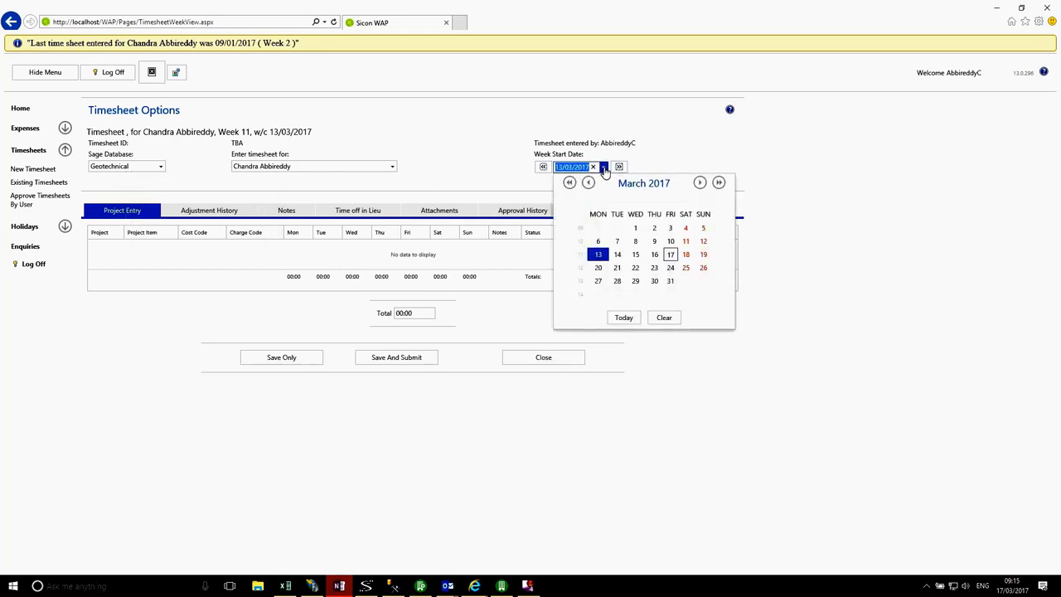
click(589, 183)
click(588, 182)
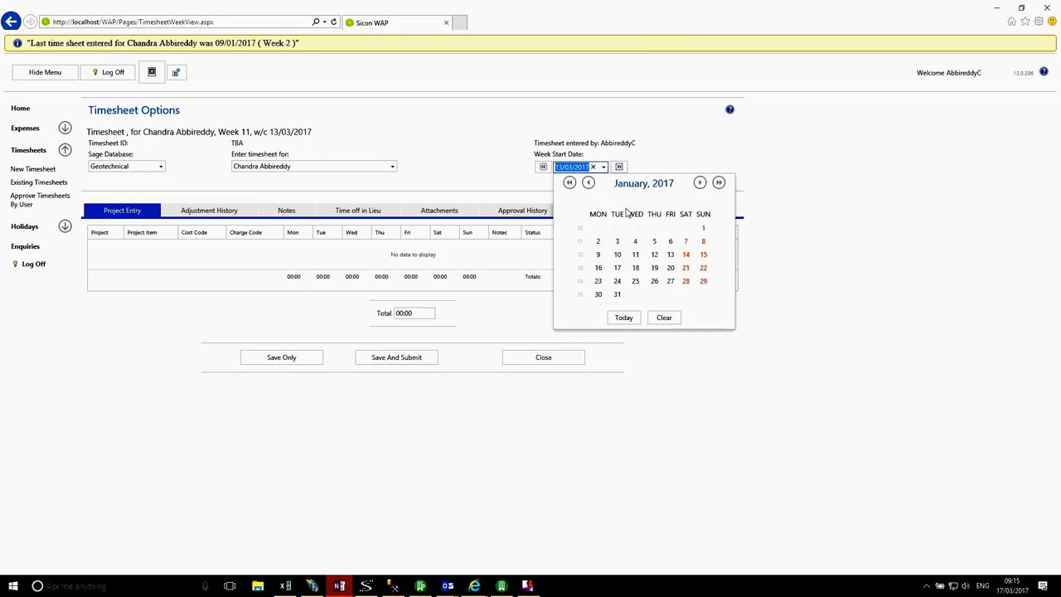
click(597, 268)
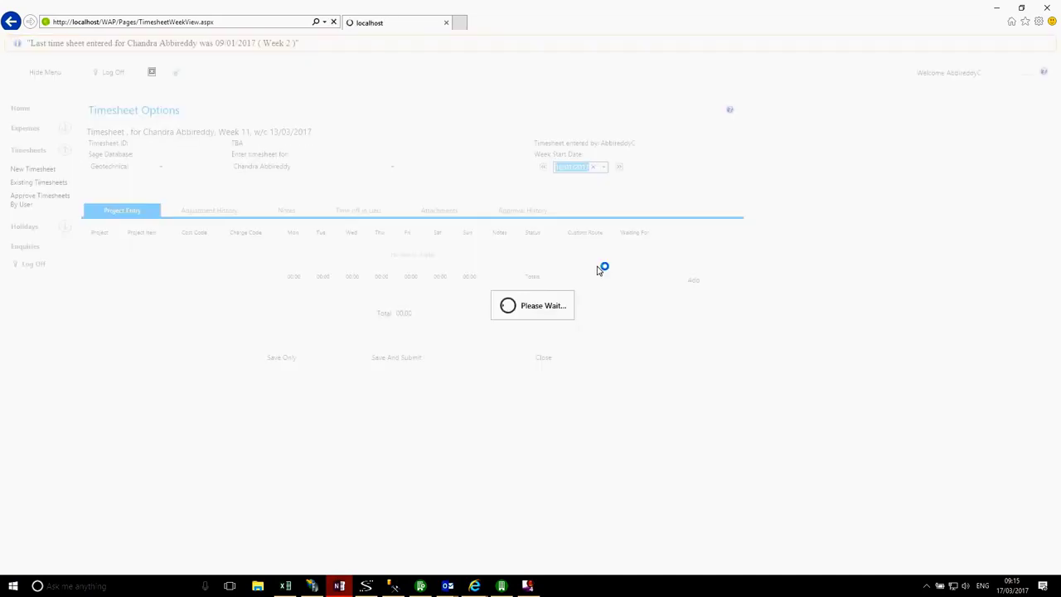
- Add a project entry line with 8 hours each on Monday and Tuesday and 6 hours on Wednesday
click(688, 266)
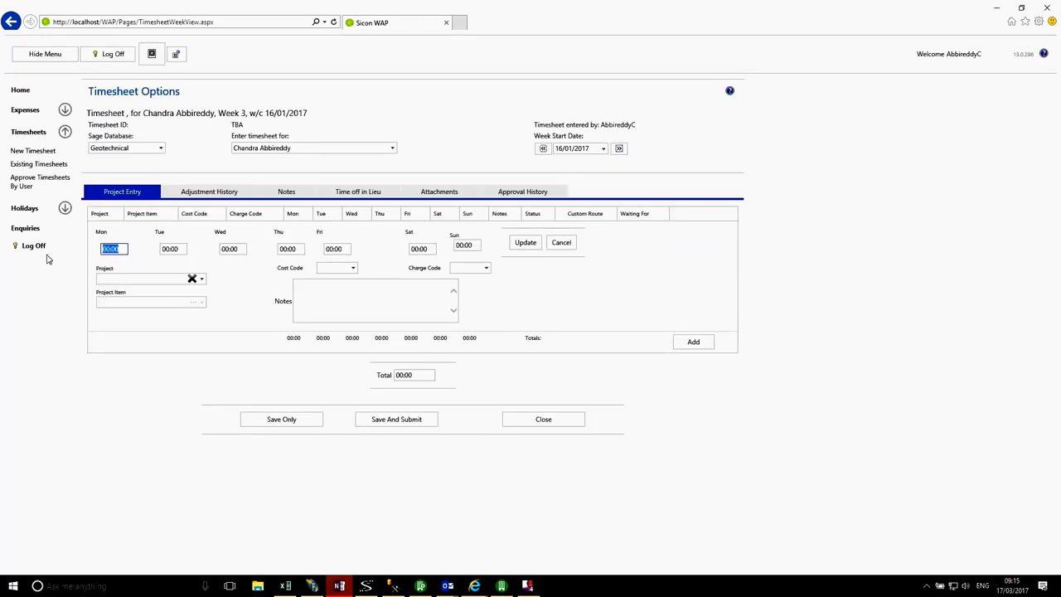
text(8)
key(Tab)
text(8)
key(Tab)
text(6)
key(Tab)
key(Tab)
key(Tab)
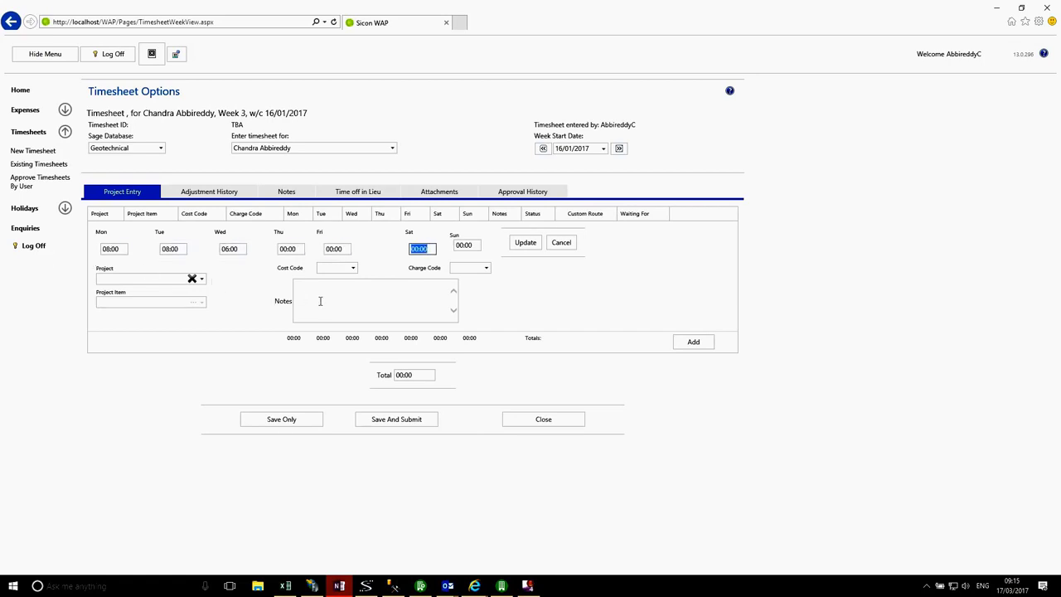
- Assign the line to project 0011\10058 Dunedin Road, with Standard as both cost code and charge code
click(203, 280)
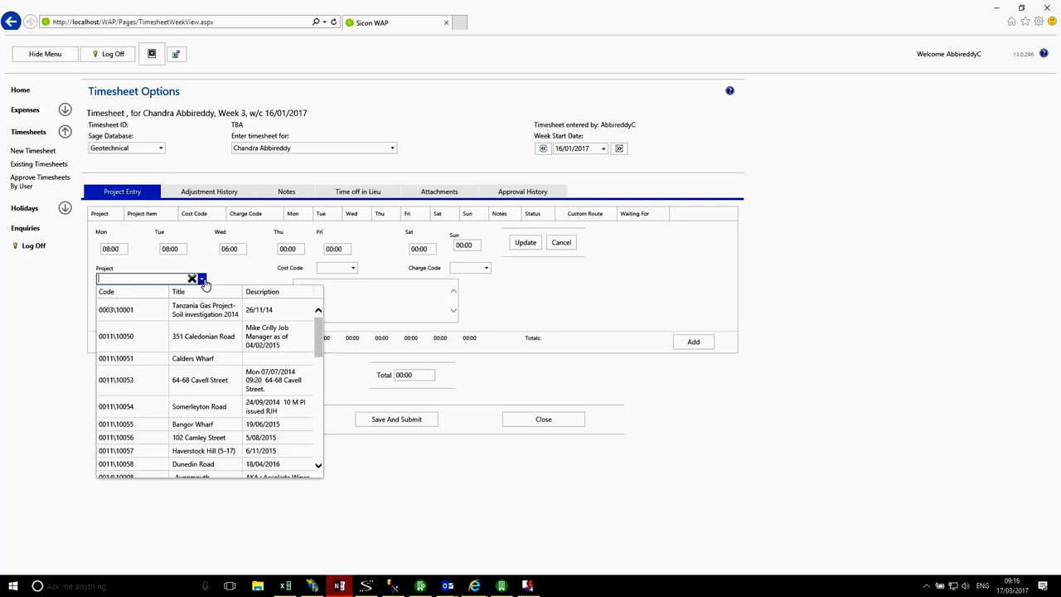
text(dun)
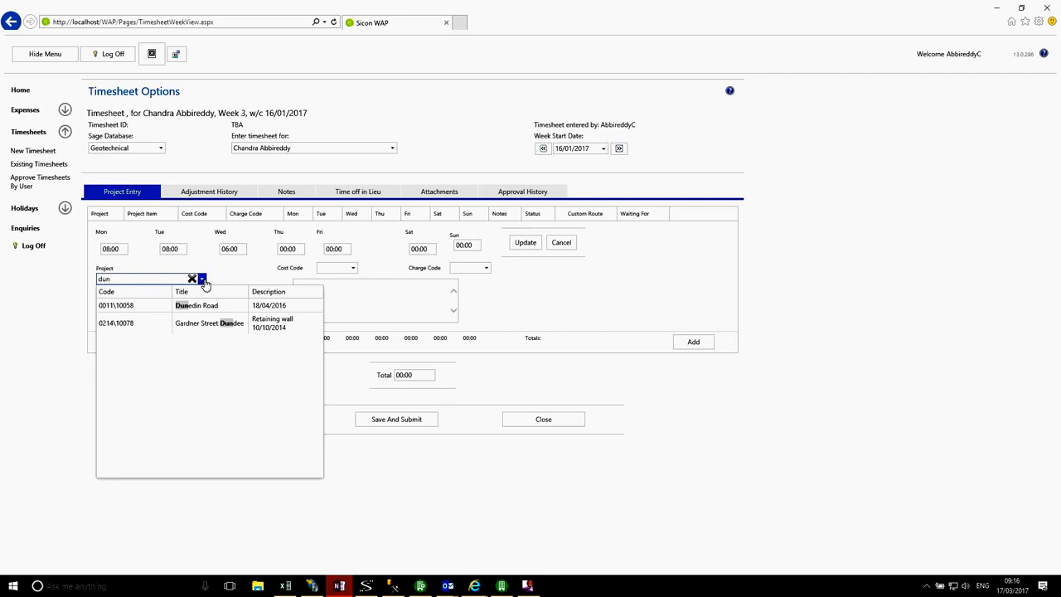
click(185, 305)
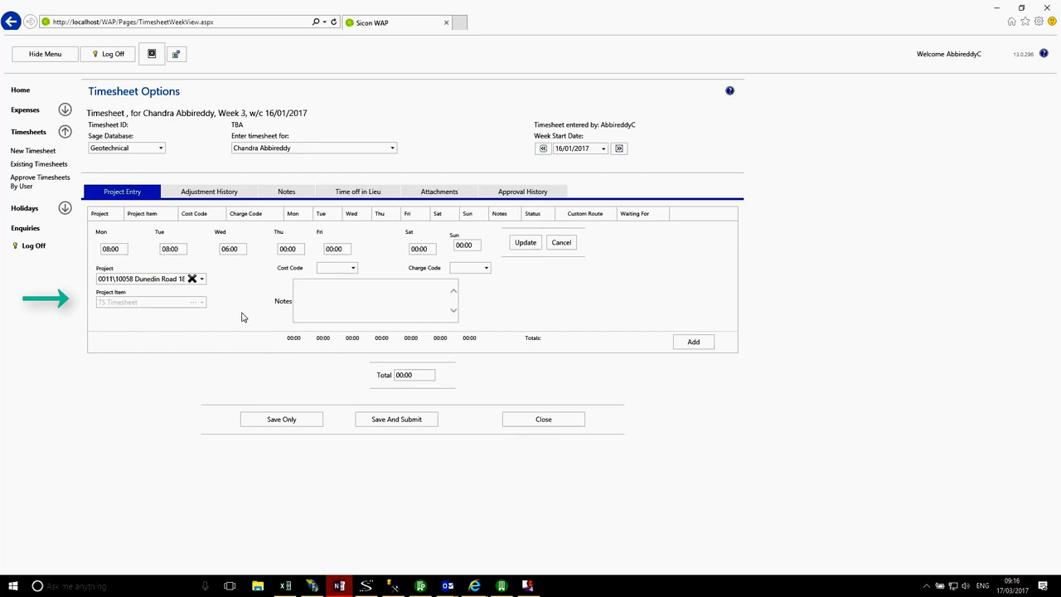
click(353, 269)
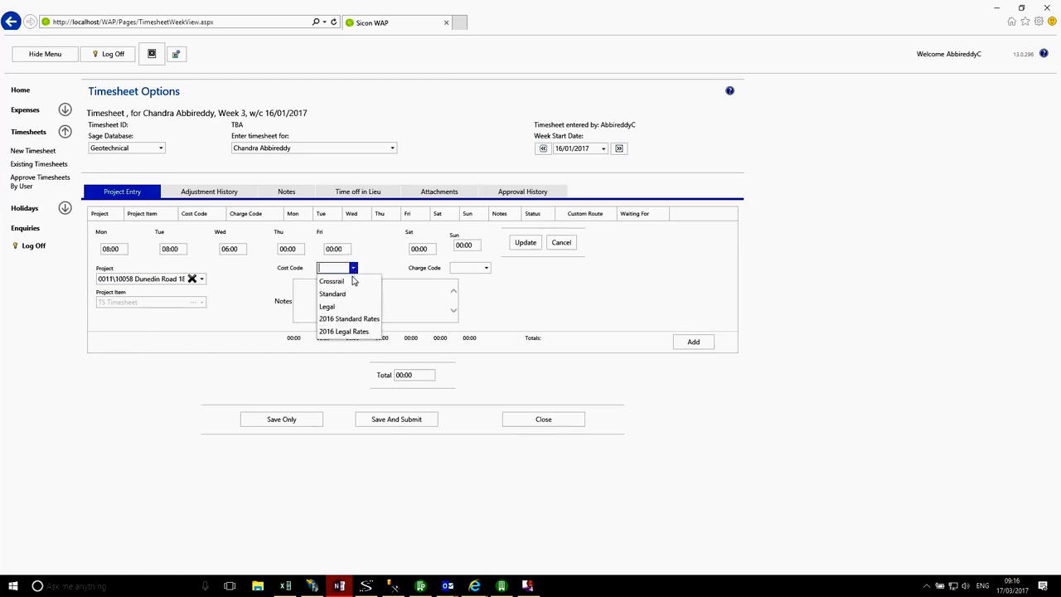
click(332, 294)
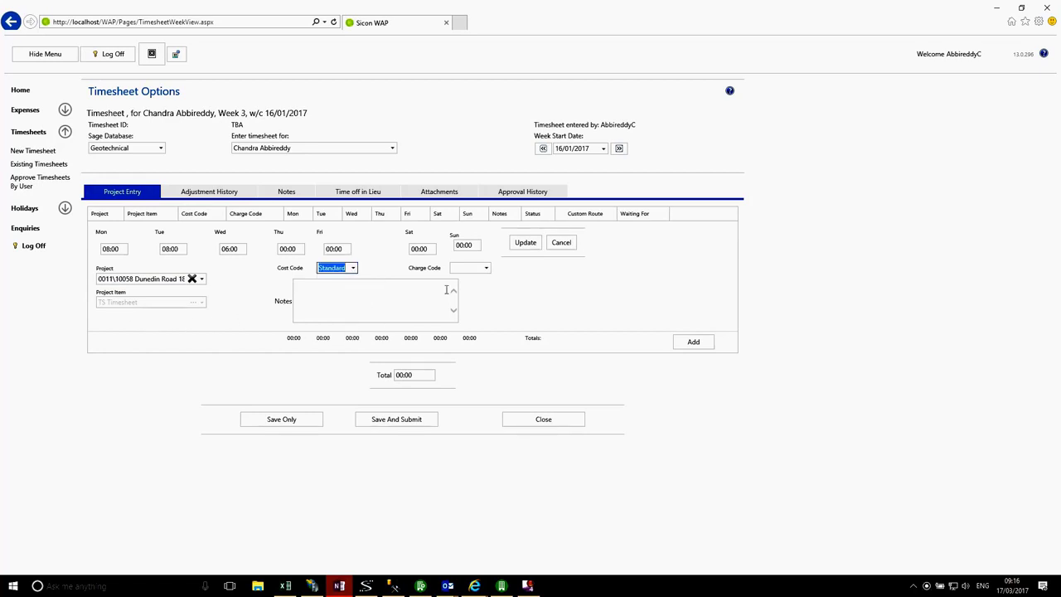
click(487, 268)
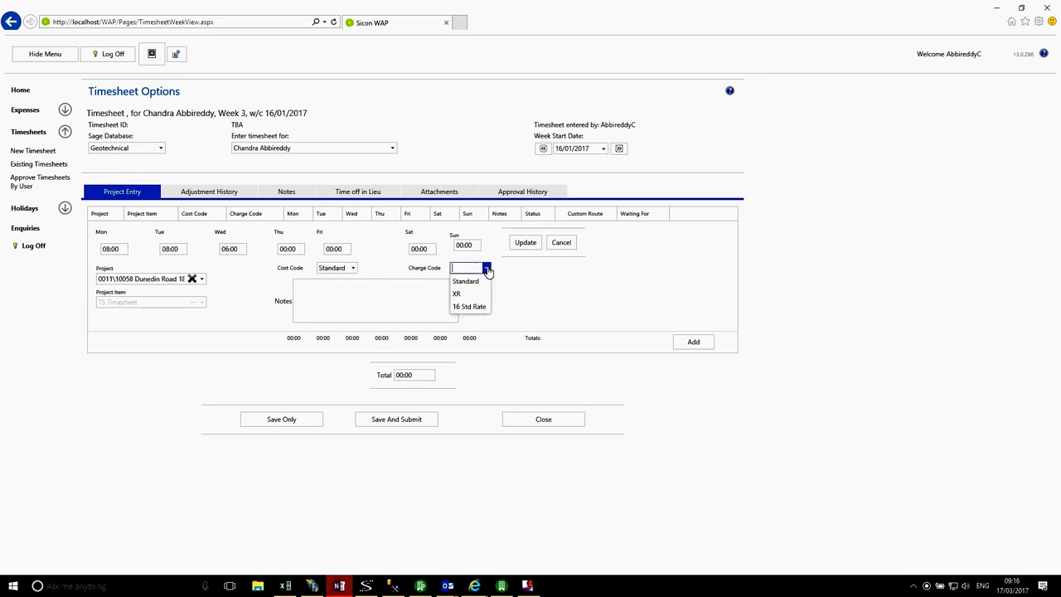
click(473, 283)
- Enter the line note "Working on Clients Project" and update the line into the timesheet
click(354, 302)
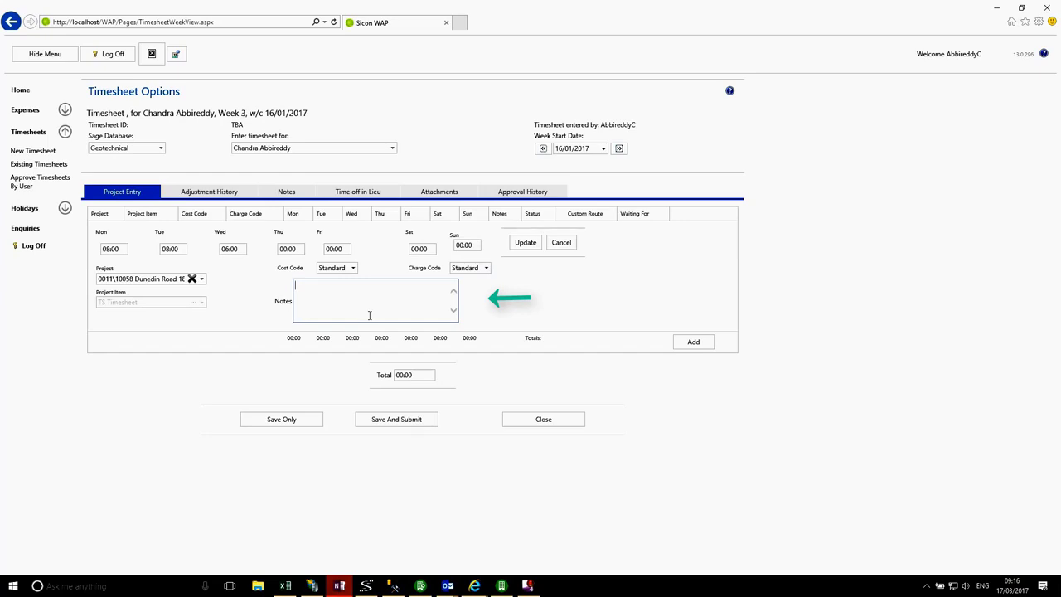
text(Working on Cl)
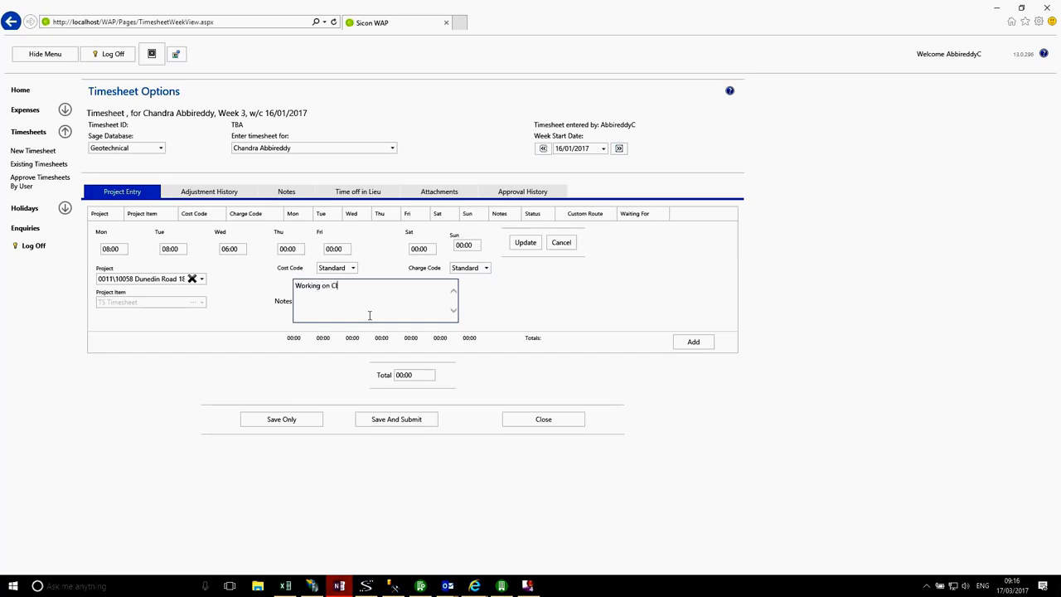
text(ients Project)
click(527, 243)
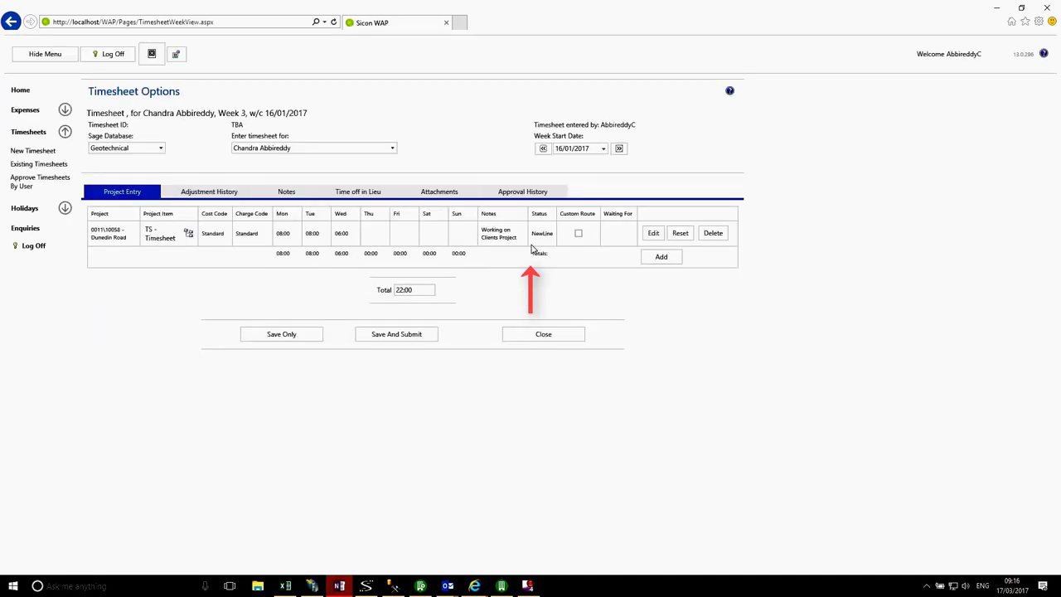
- Add a second project entry line with 20 hours on Wednesday, 6 on Thursday and 7 on Friday
click(655, 264)
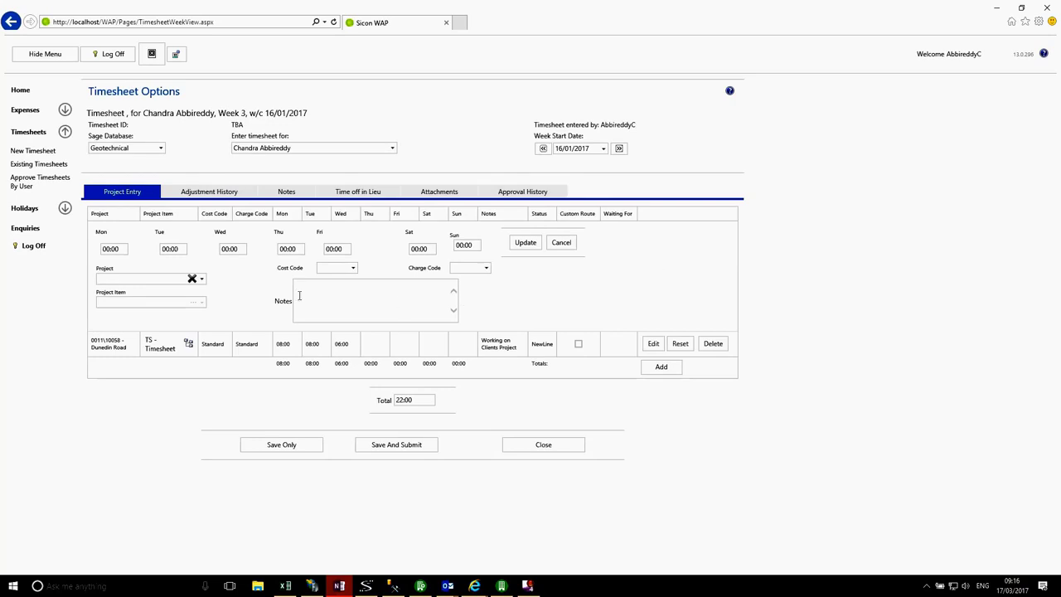
click(232, 249)
text(20)
key(Tab)
text(6)
key(Tab)
text(7)
key(Tab)
key(Tab)
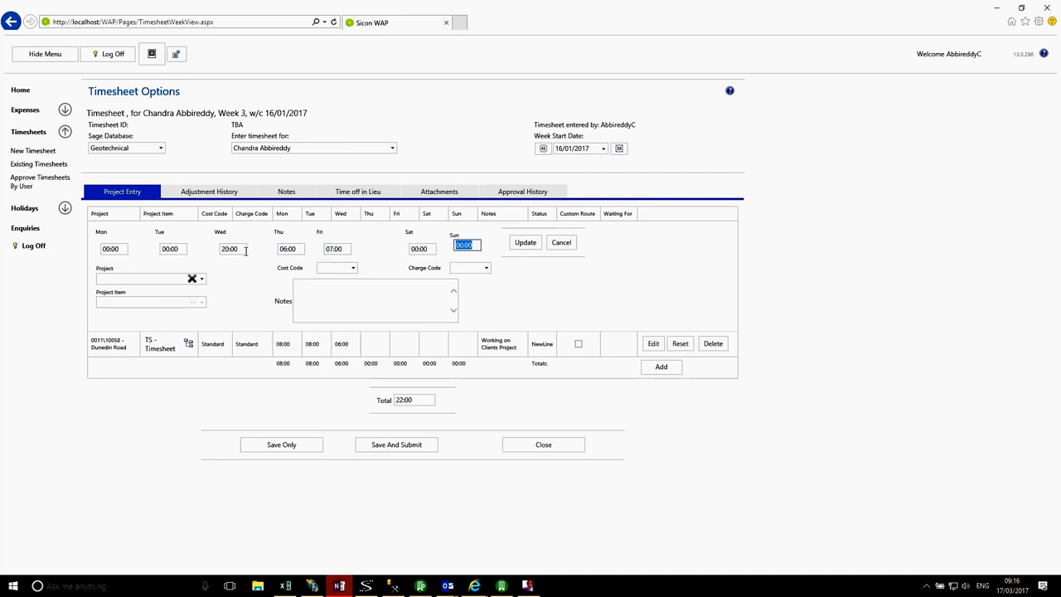
- Assign the second line to project 0011\10054 Somerleyton Road, with Standard as both cost code and charge code
click(203, 280)
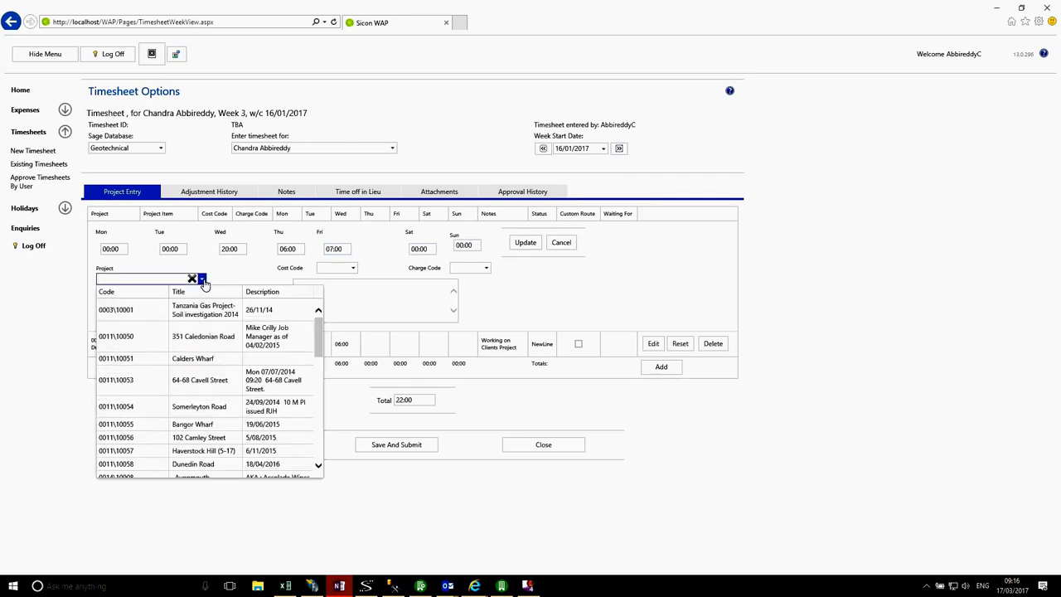
click(153, 406)
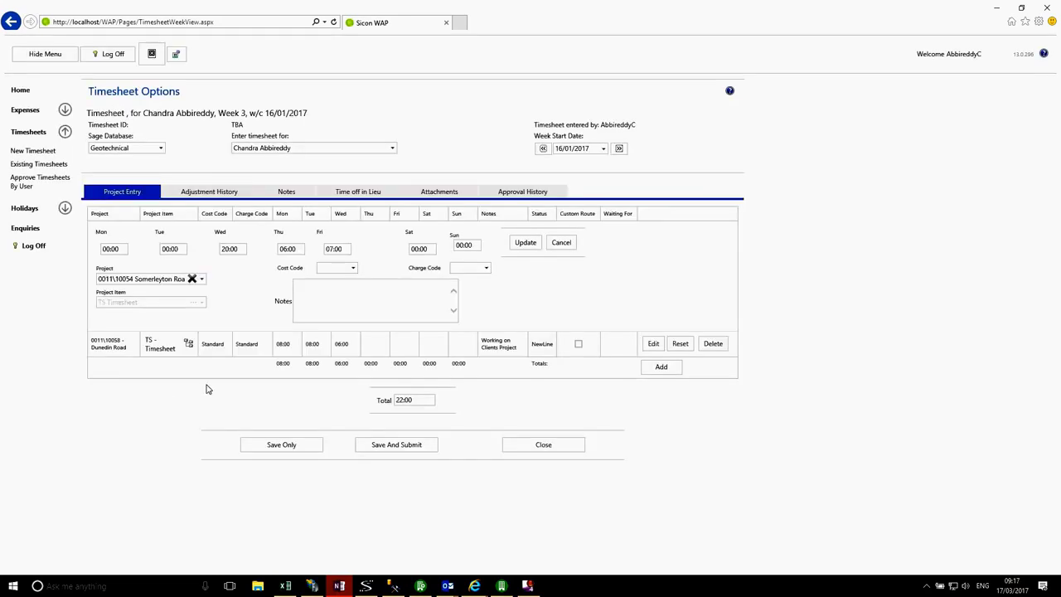
click(353, 268)
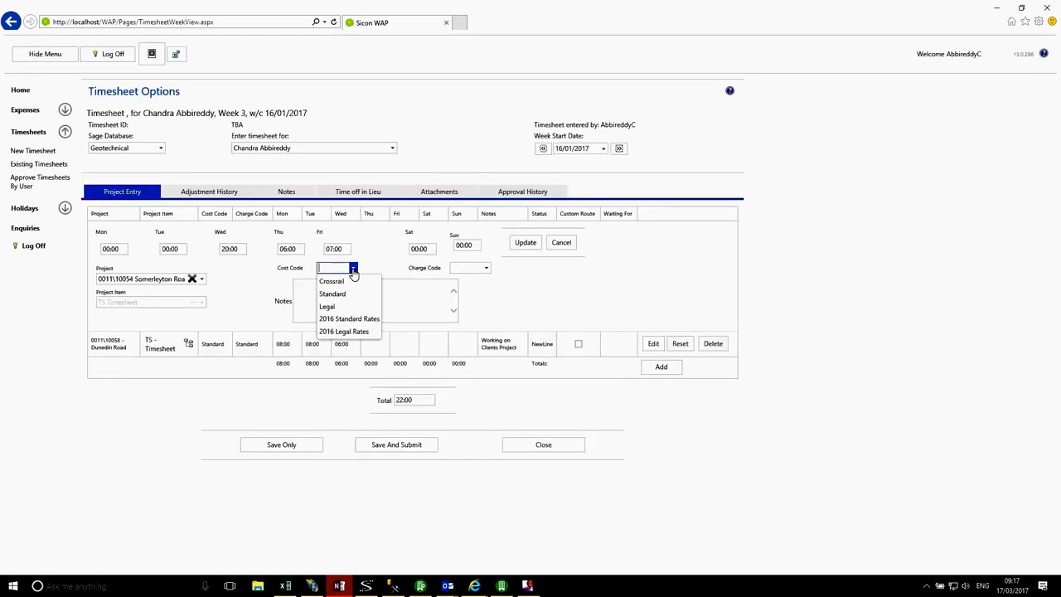
click(343, 292)
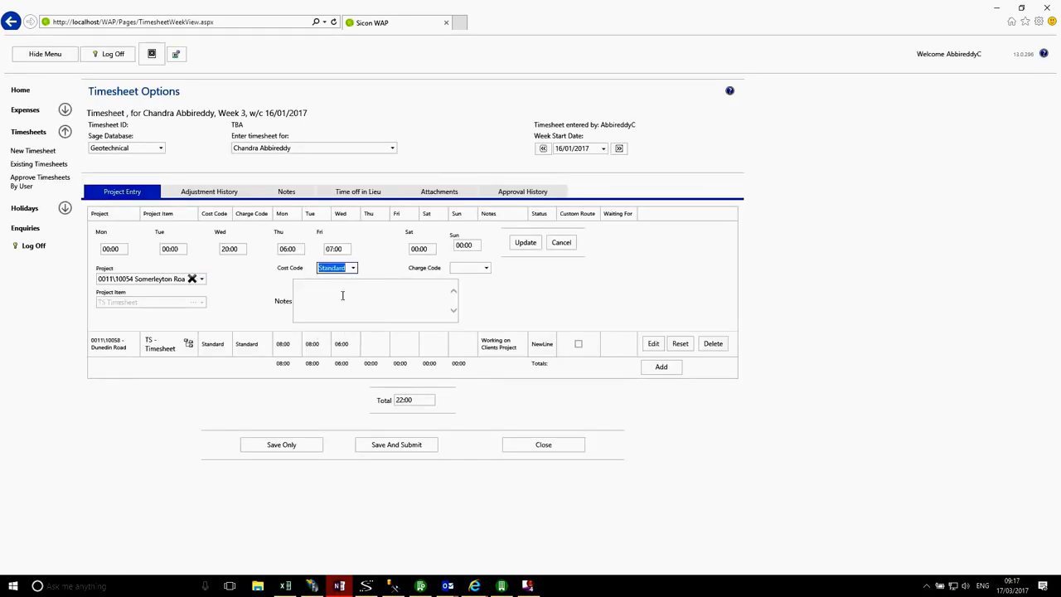
click(486, 267)
click(477, 279)
- Enter the note "Trial Site Testing" on the second line and update it into the timesheet
click(398, 297)
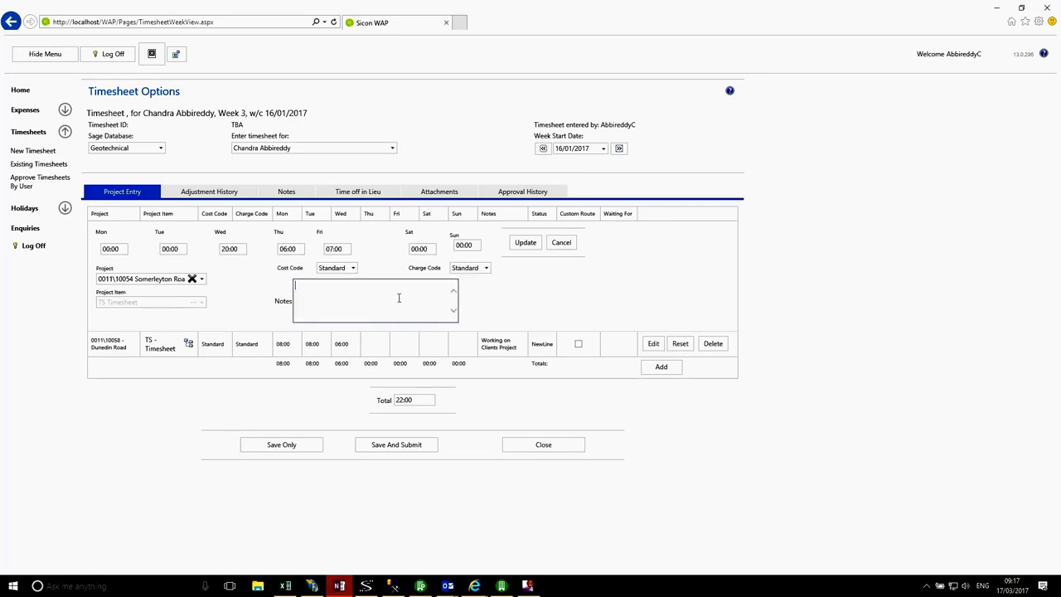
text(Tri)
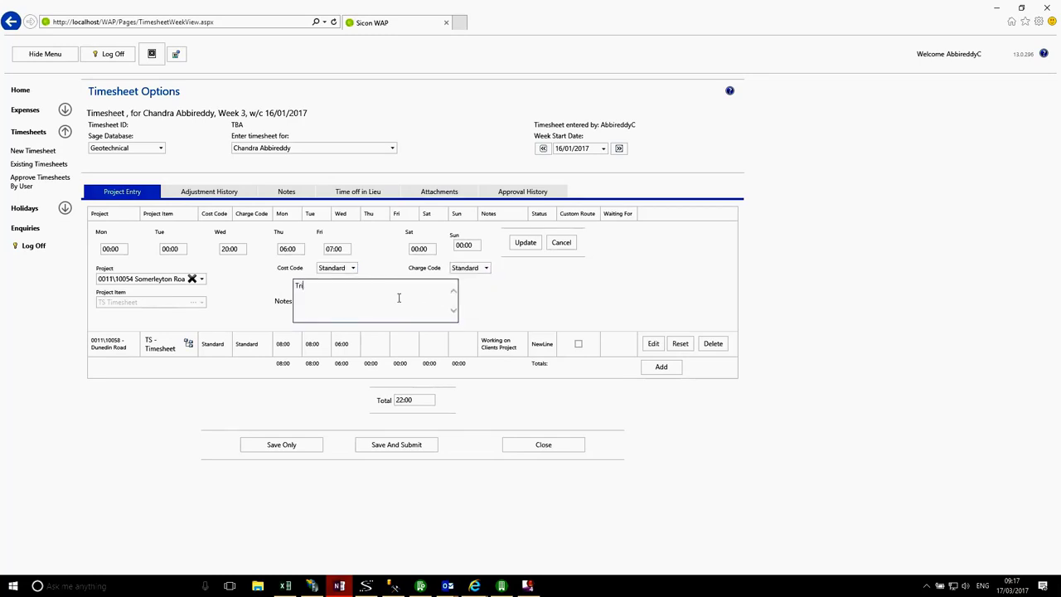
text(al Site Testing)
click(526, 244)
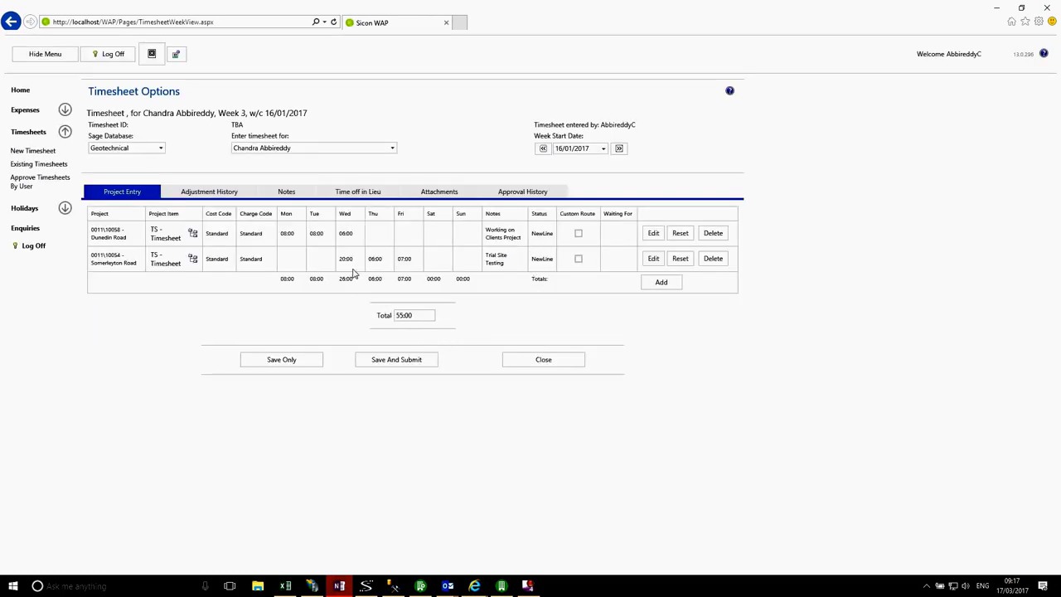
- Edit the Somerleyton Road line, set its Wednesday hours to 02:00 and update the line
click(653, 258)
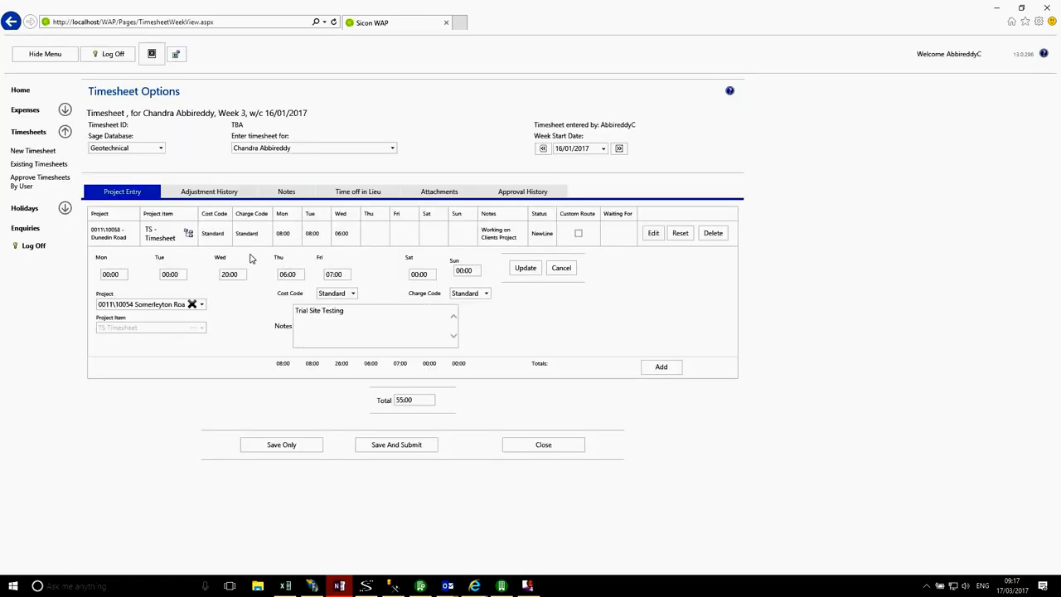
drag(233, 274, 207, 278)
key(Tab)
click(527, 270)
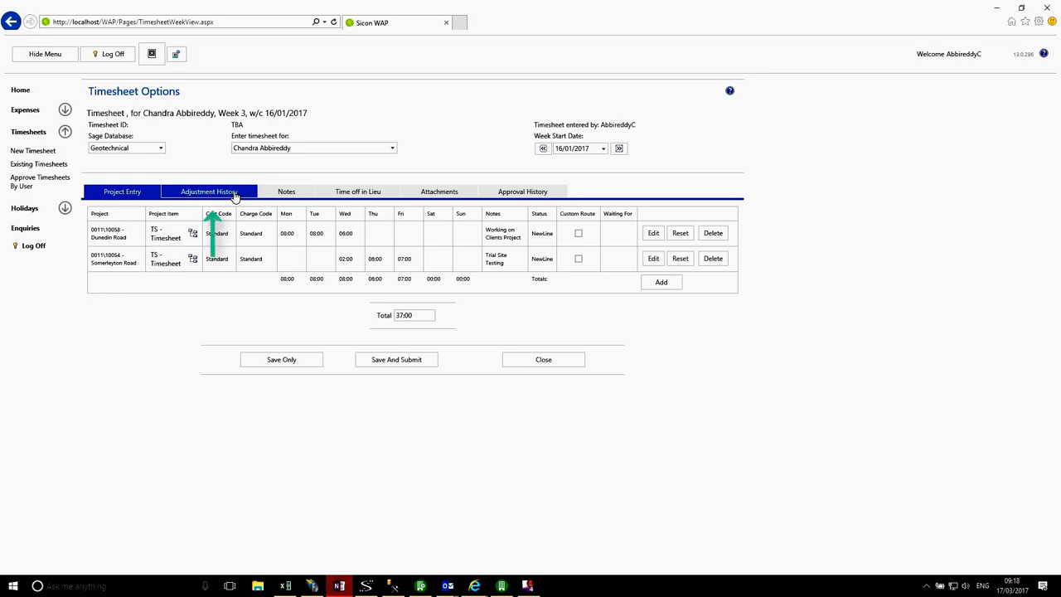
- Check the timesheet's notes, time off in lieu, attachments and approval history, and save the timesheet without submitting it
click(280, 193)
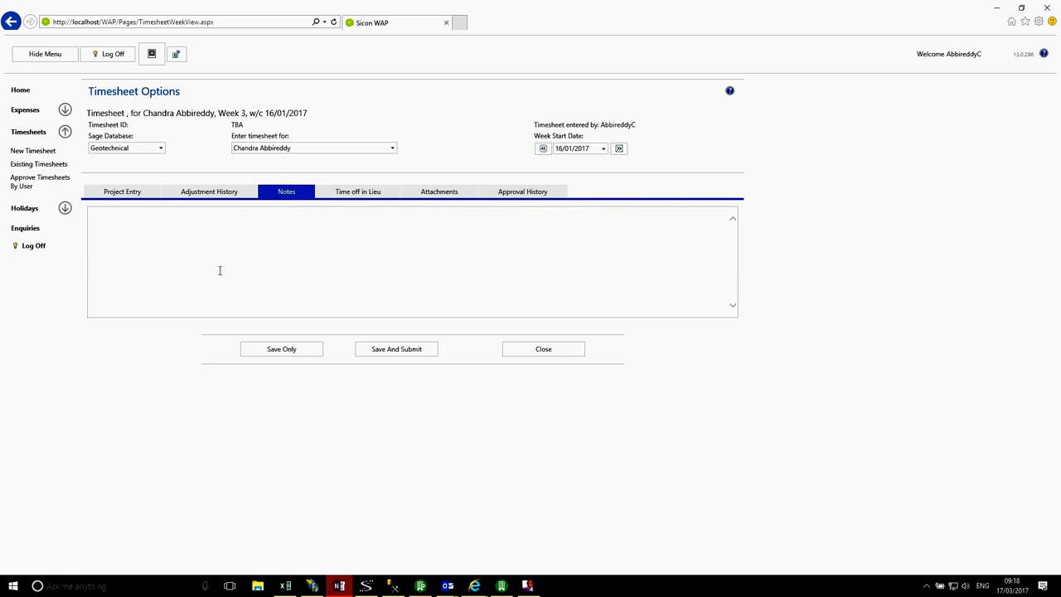
click(366, 193)
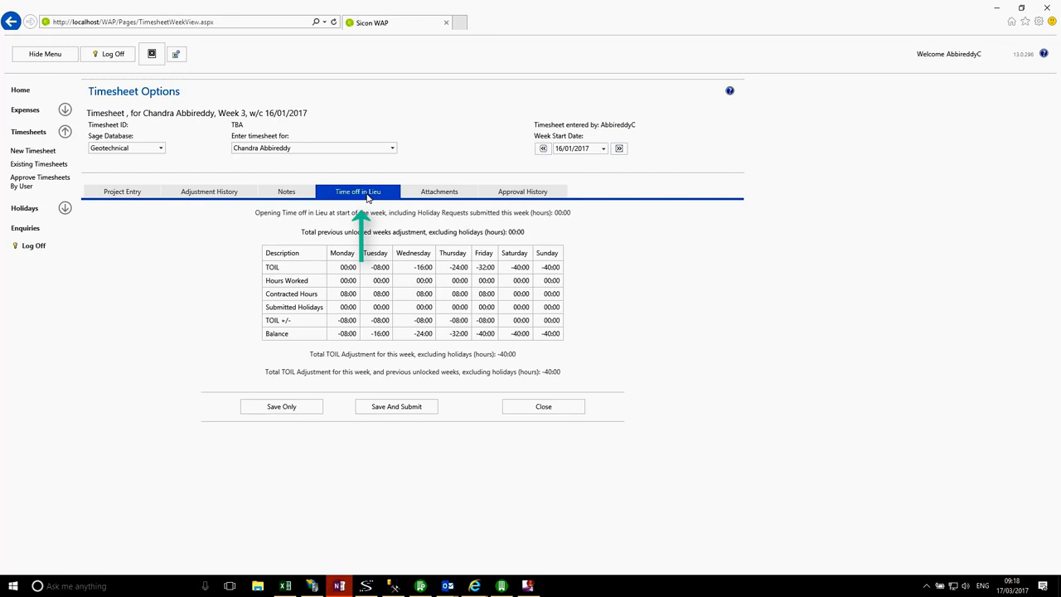
click(459, 197)
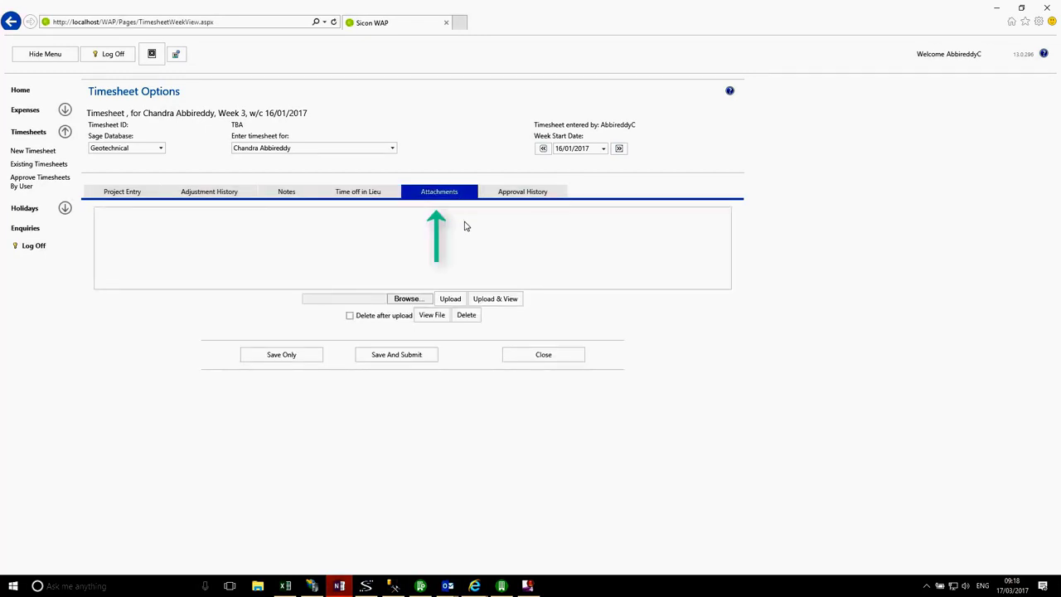
click(522, 194)
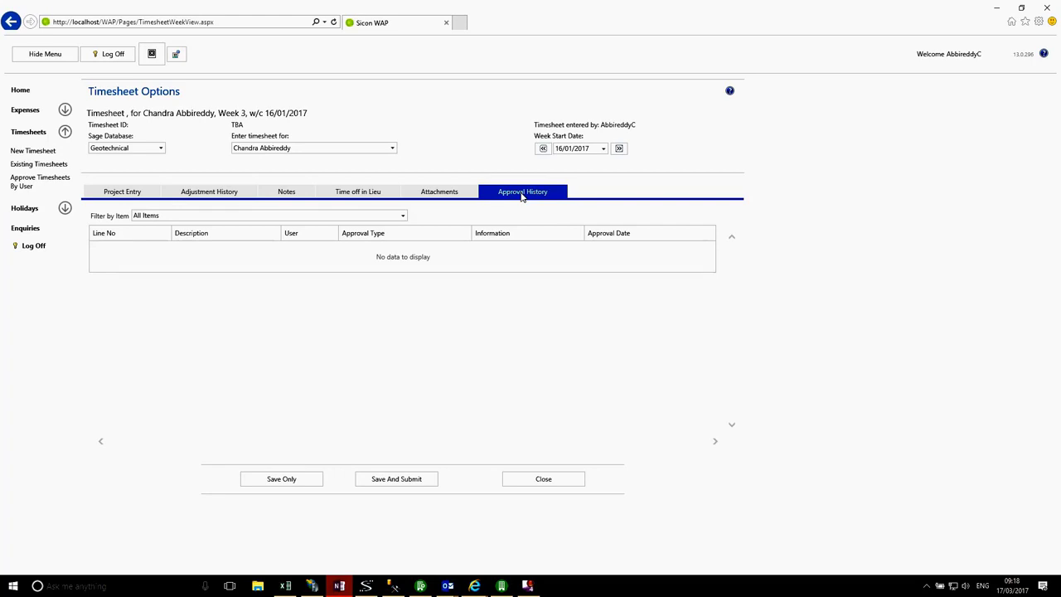
click(284, 484)
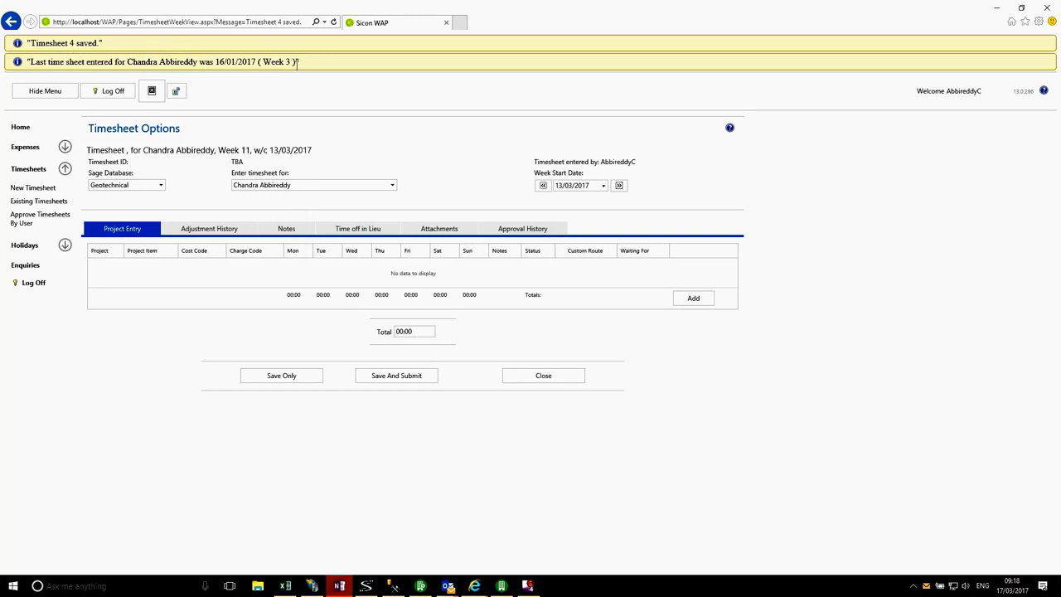
click(543, 377)
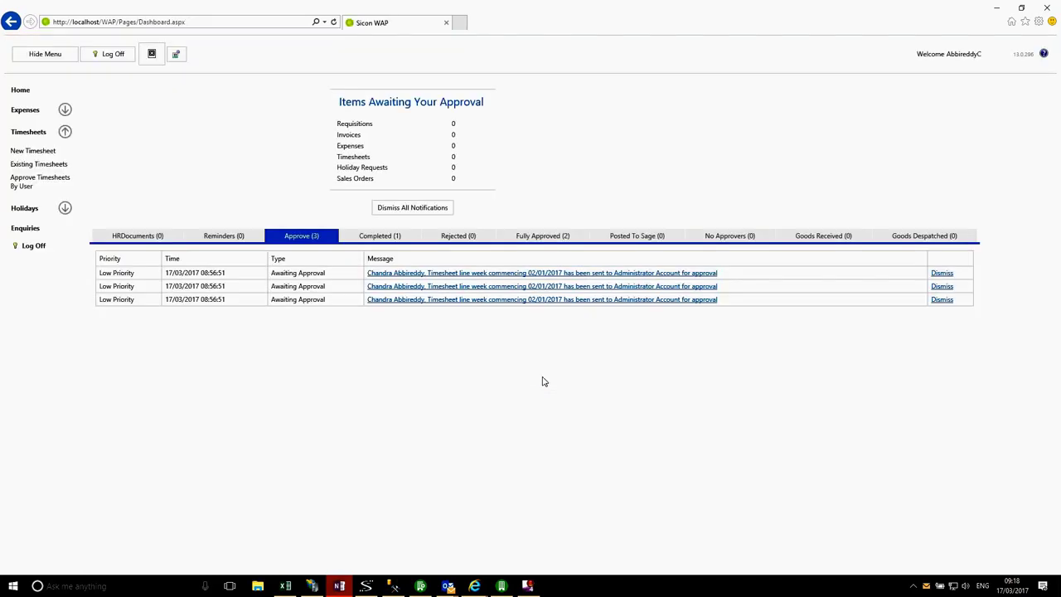
- Log off and log back in with the employee's username
click(34, 247)
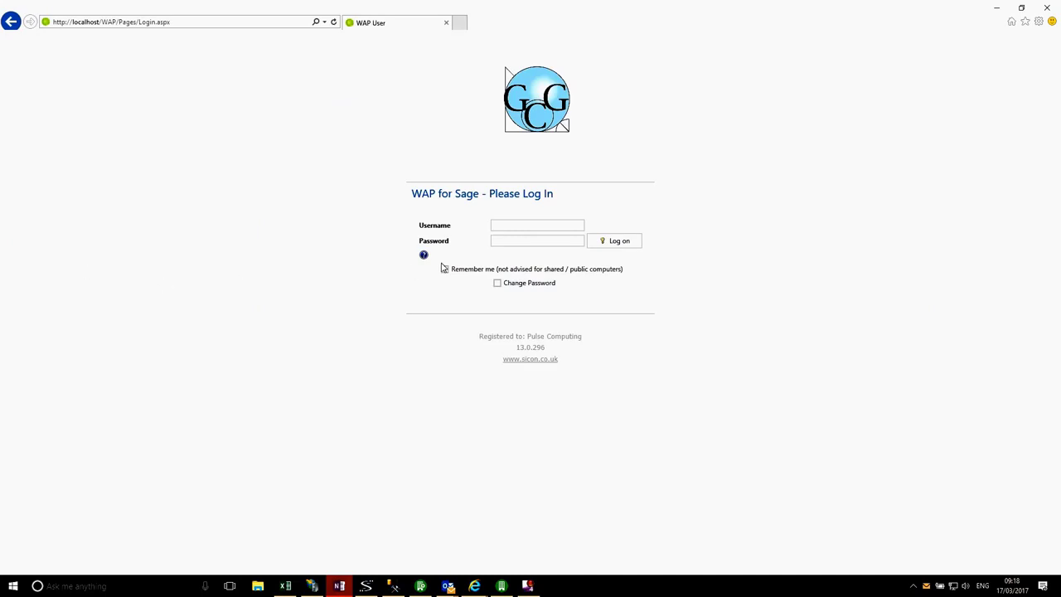
click(515, 223)
text(a)
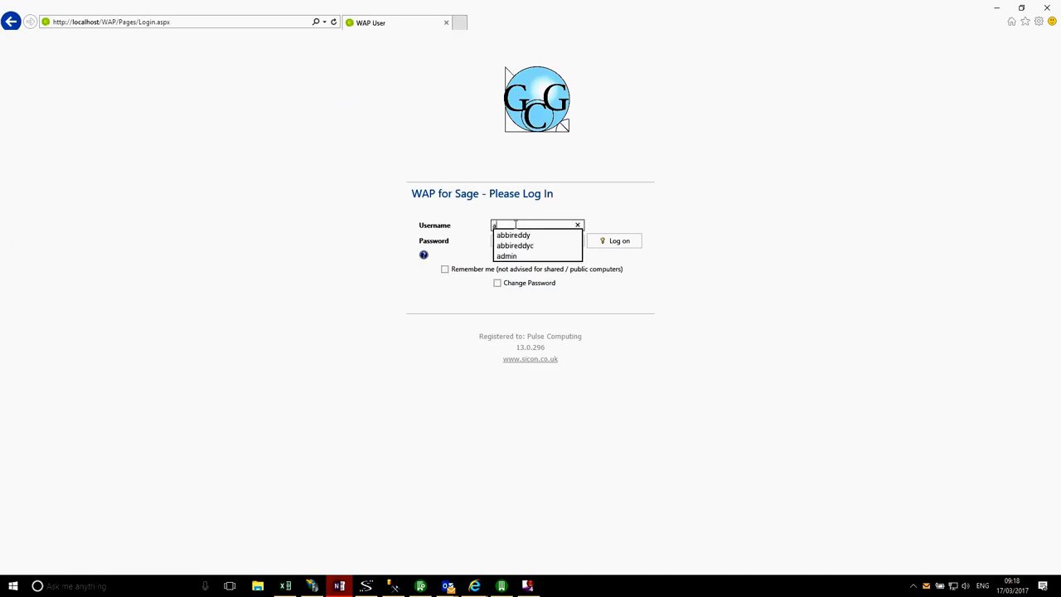
key(Return)
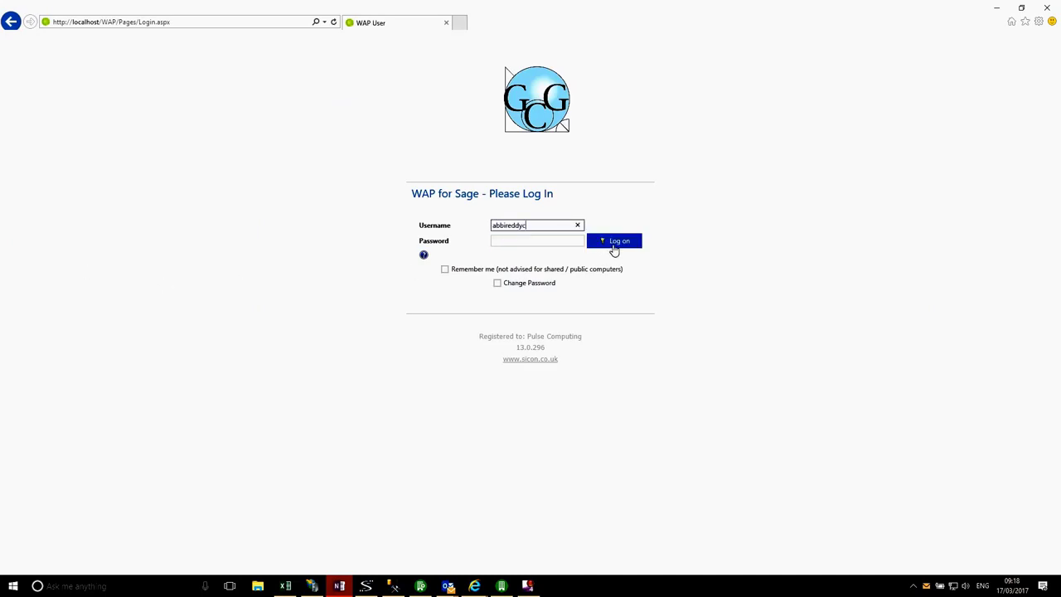
click(614, 242)
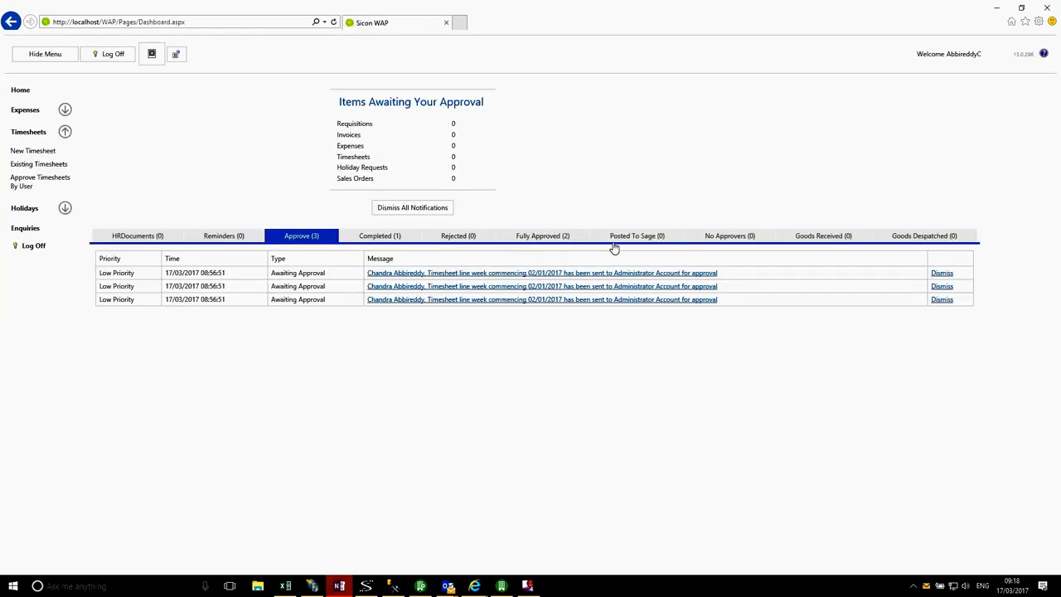
- Open the new timesheet for the week of 16/01/2017 from the existing timesheets and submit it for approval
click(63, 170)
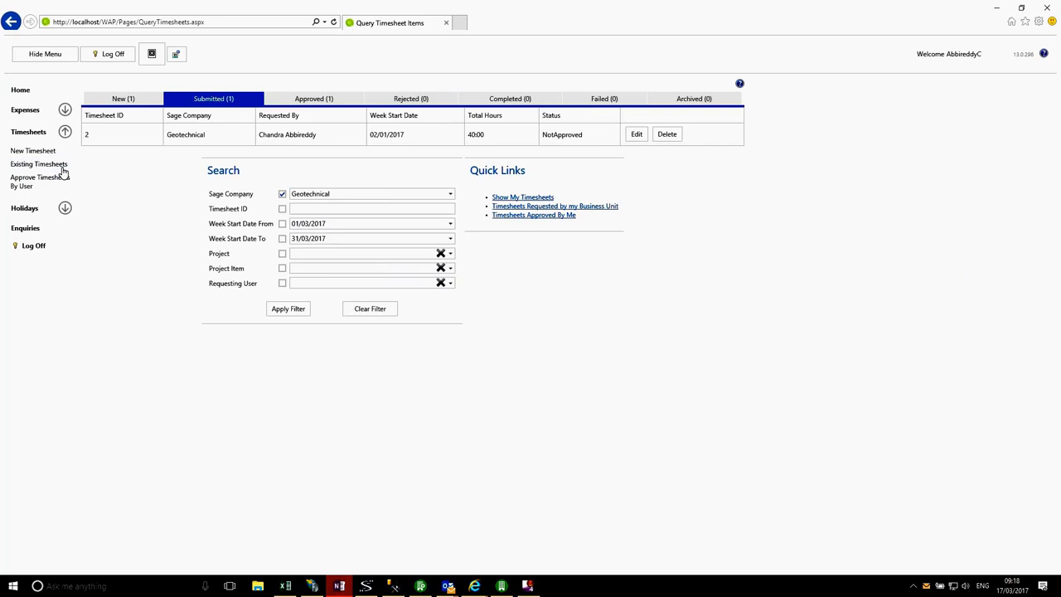
click(295, 309)
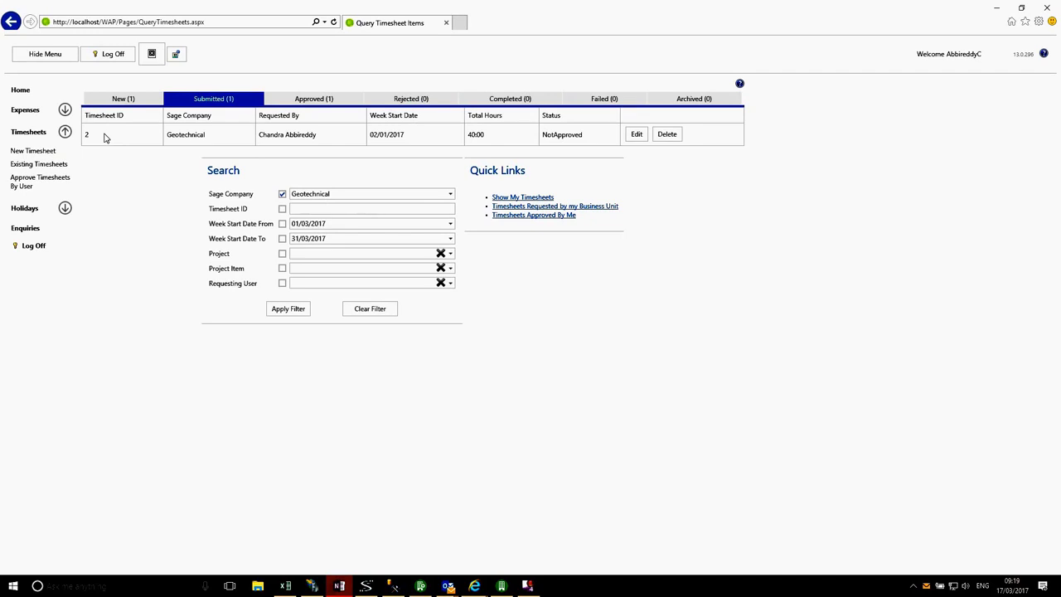
click(111, 101)
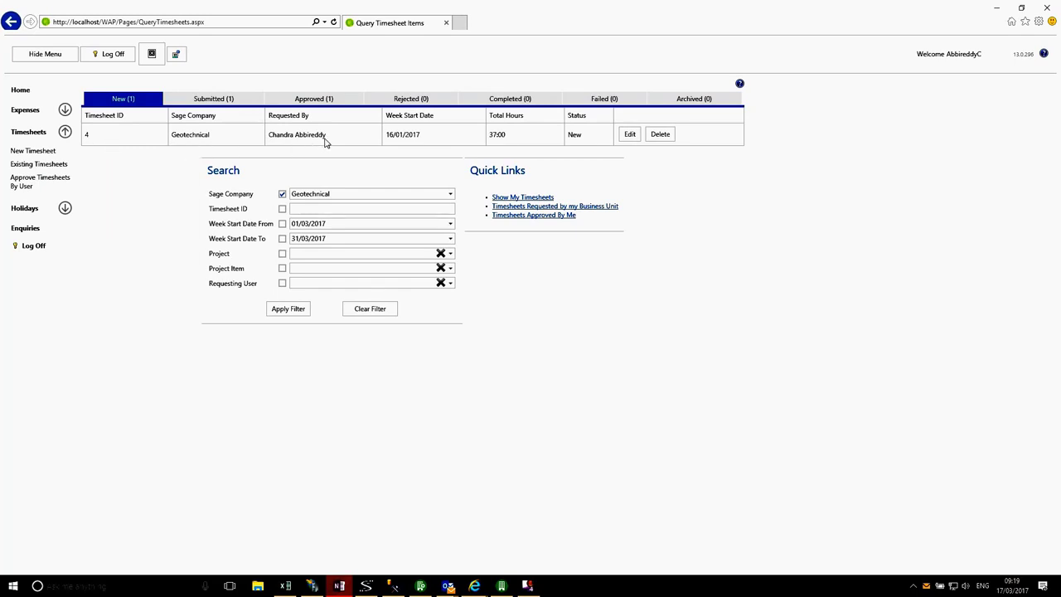
click(631, 139)
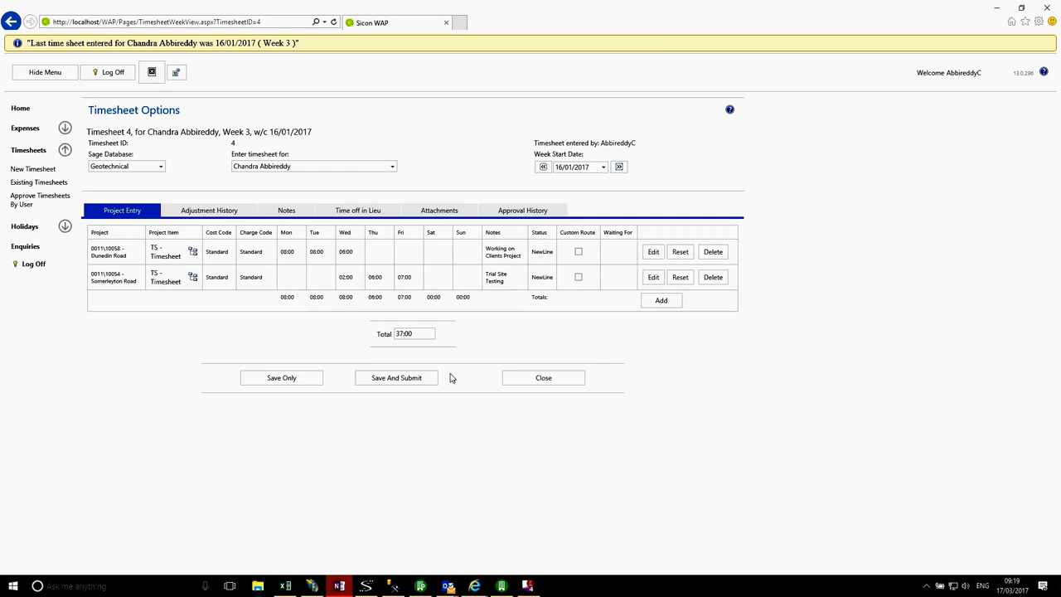
click(398, 379)
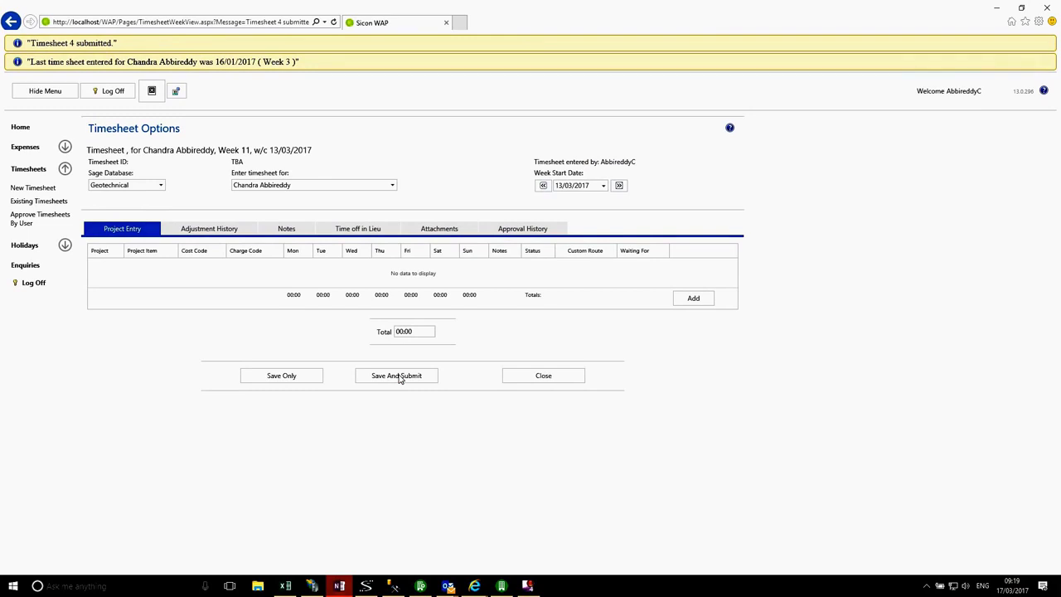
click(528, 378)
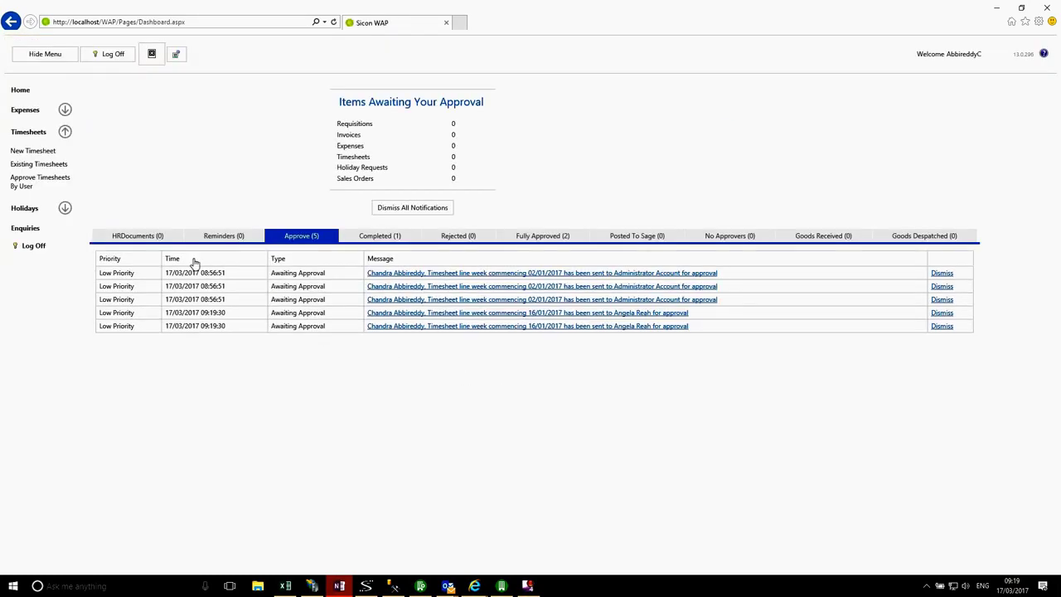
- Refresh the existing timesheets and check the status and pending approver of each line on the submitted 16/01/2017 timesheet
click(55, 165)
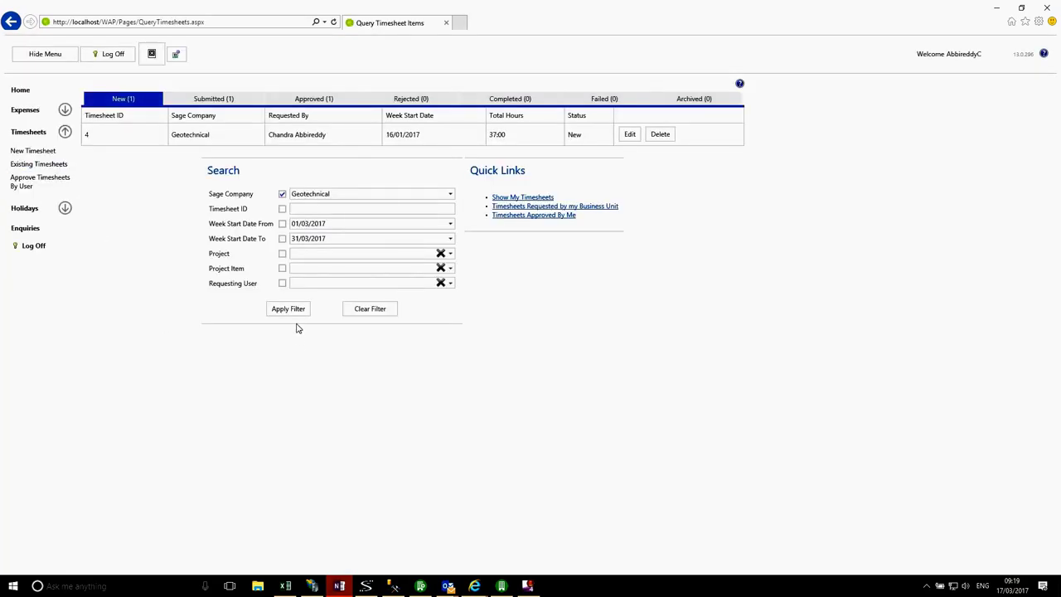
click(291, 314)
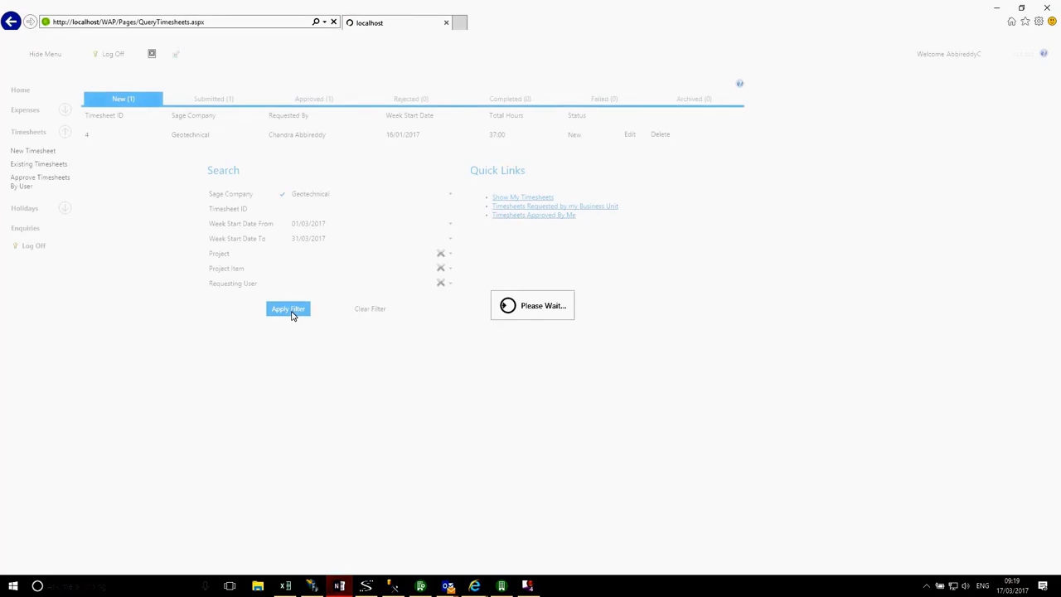
click(196, 103)
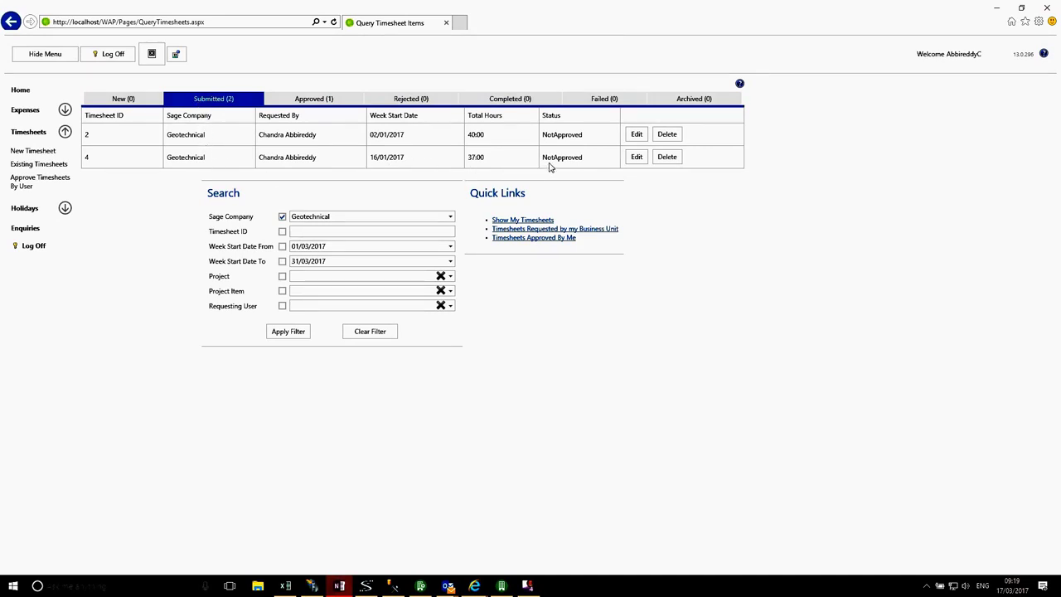
click(636, 158)
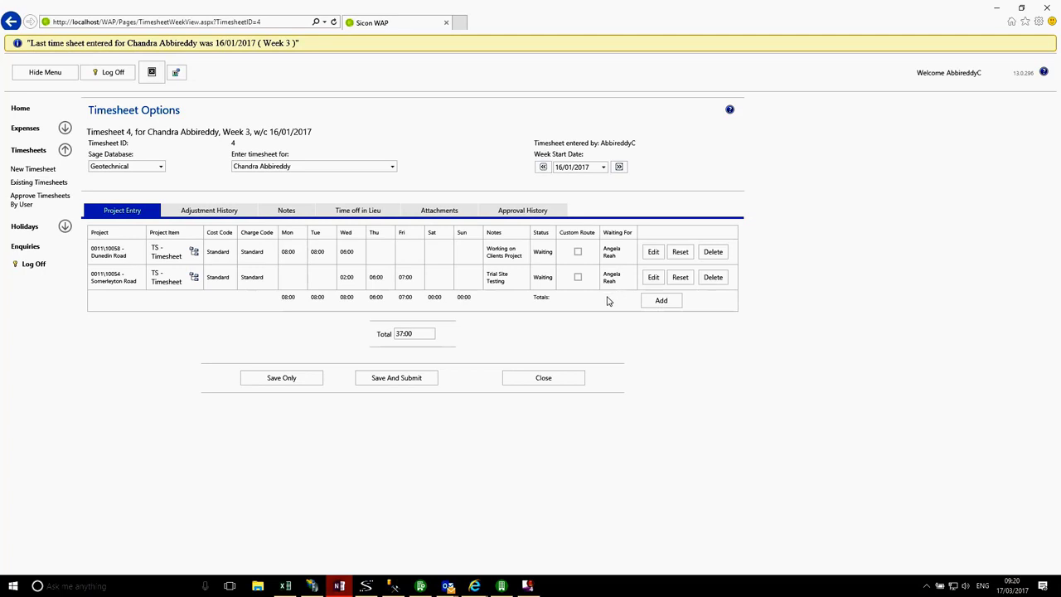
click(563, 378)
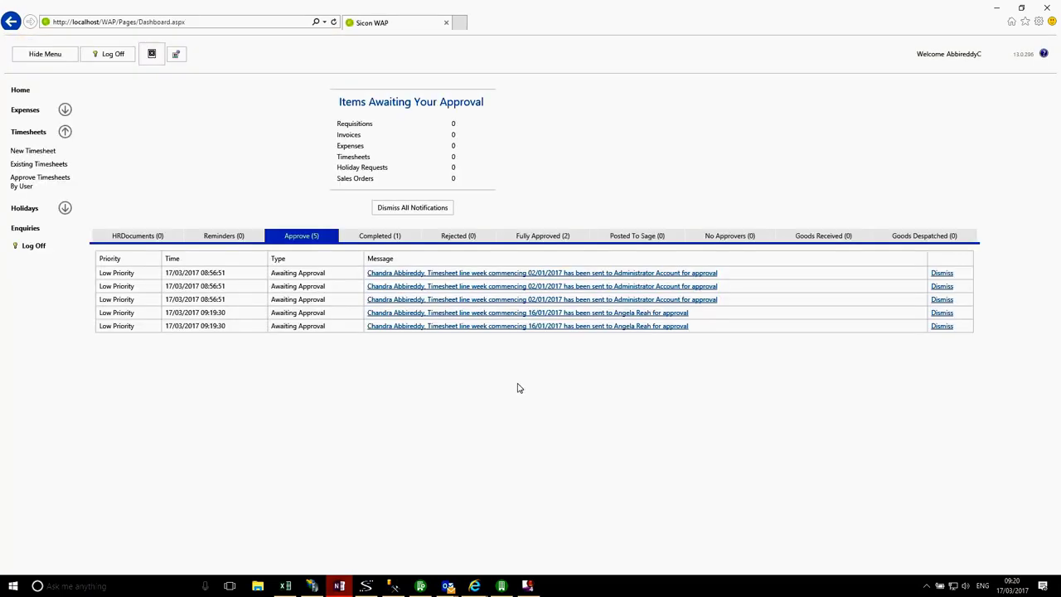
- Log off the employee account and log in with the approver's username
click(34, 246)
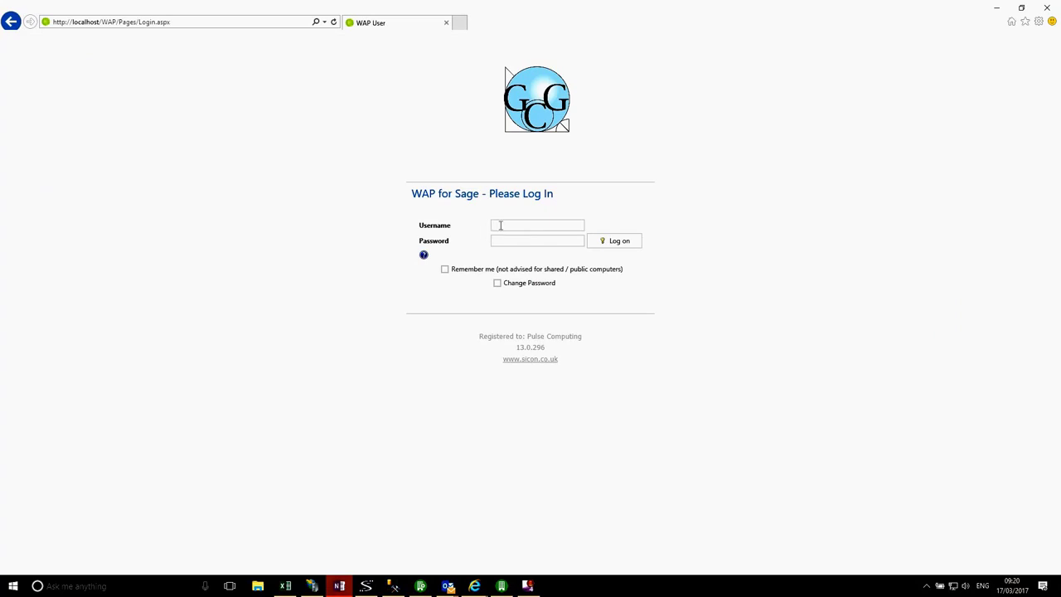
click(502, 225)
text(r)
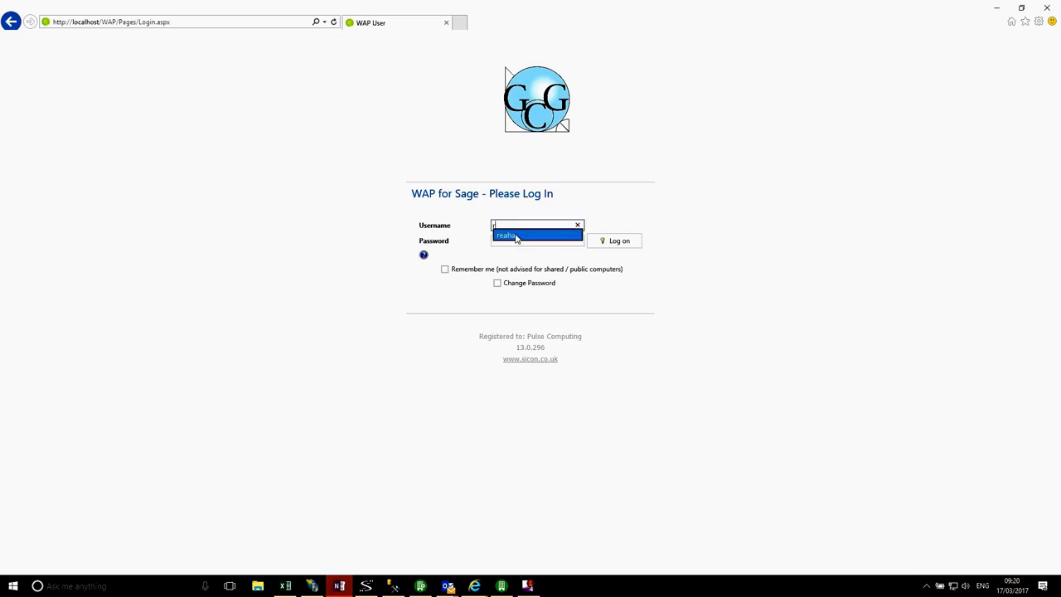
click(599, 240)
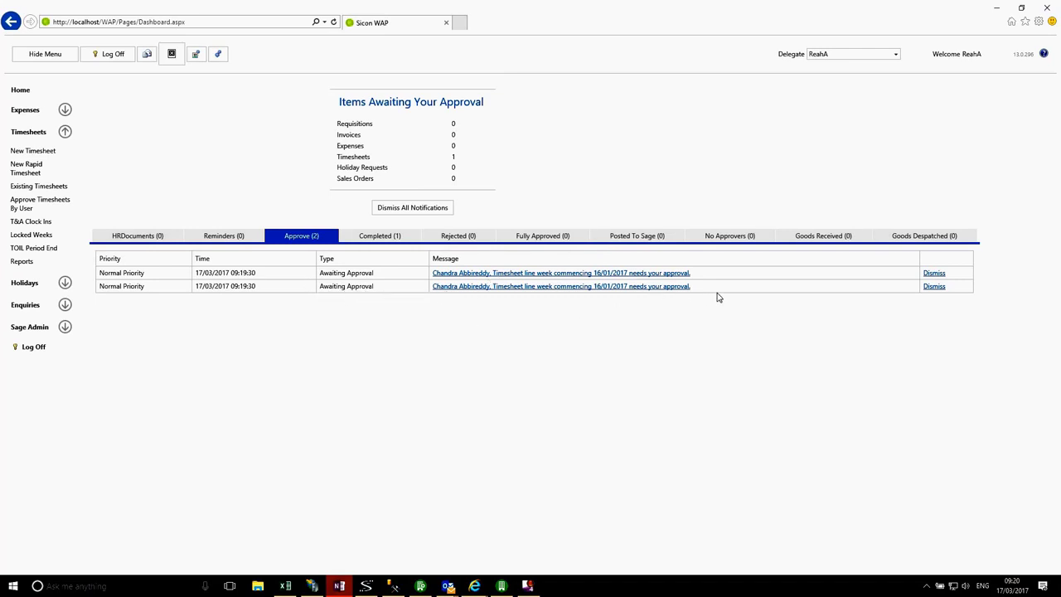
- Expand the employee's 16/01/2017 timesheet in the by-user approvals and approve all of its lines
click(55, 206)
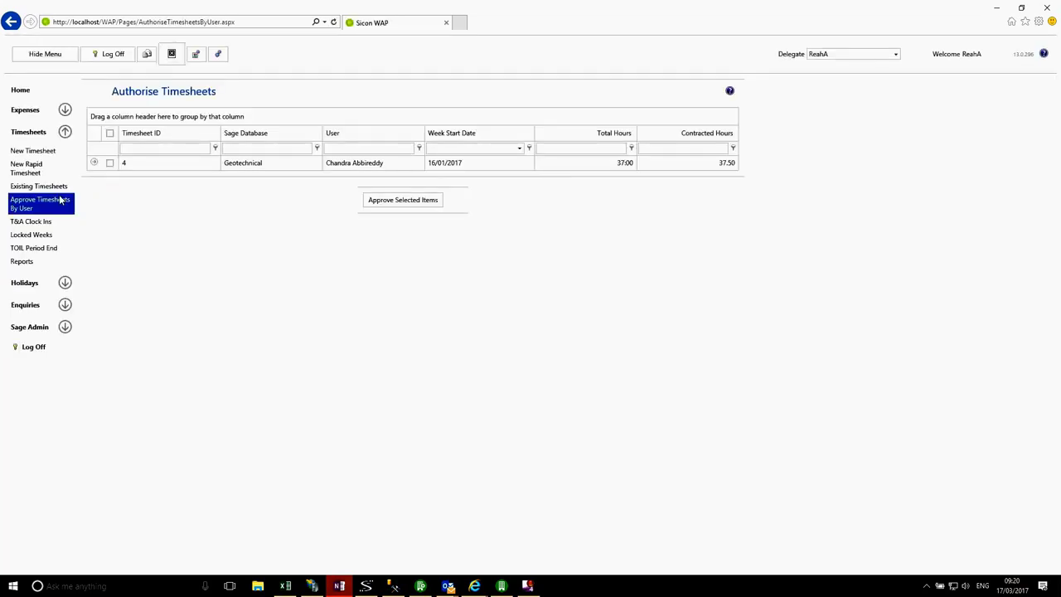
click(95, 164)
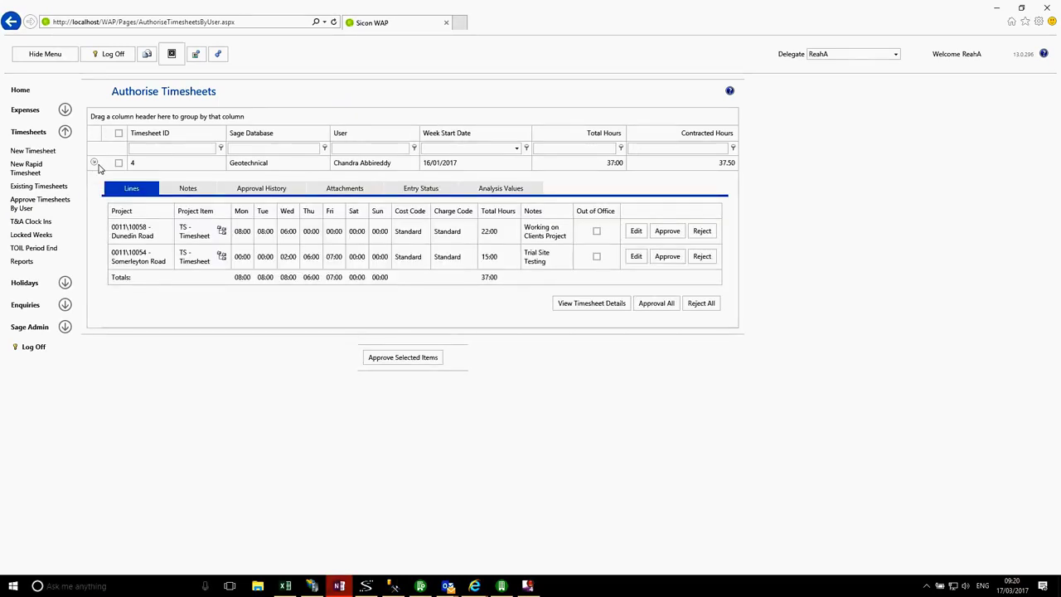
click(656, 306)
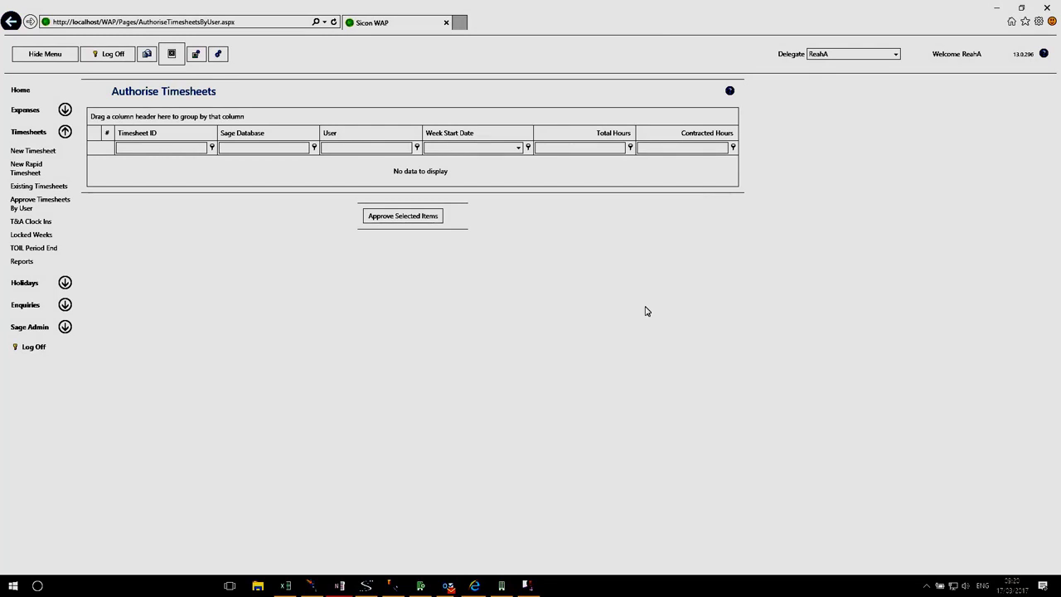
- Log off the approver account and log in again with the employee's username
click(40, 349)
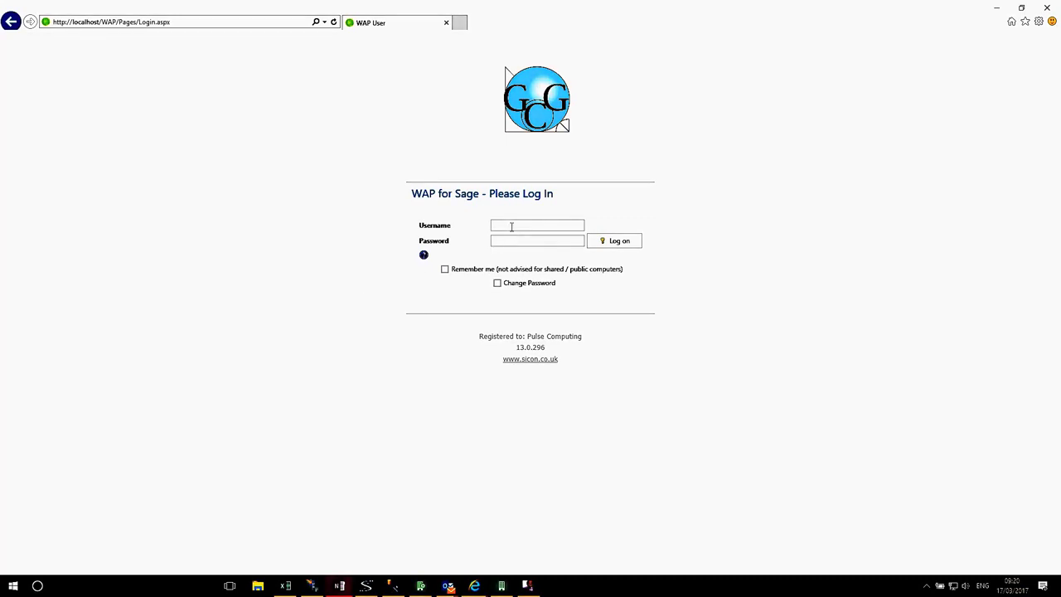
click(511, 225)
text(a)
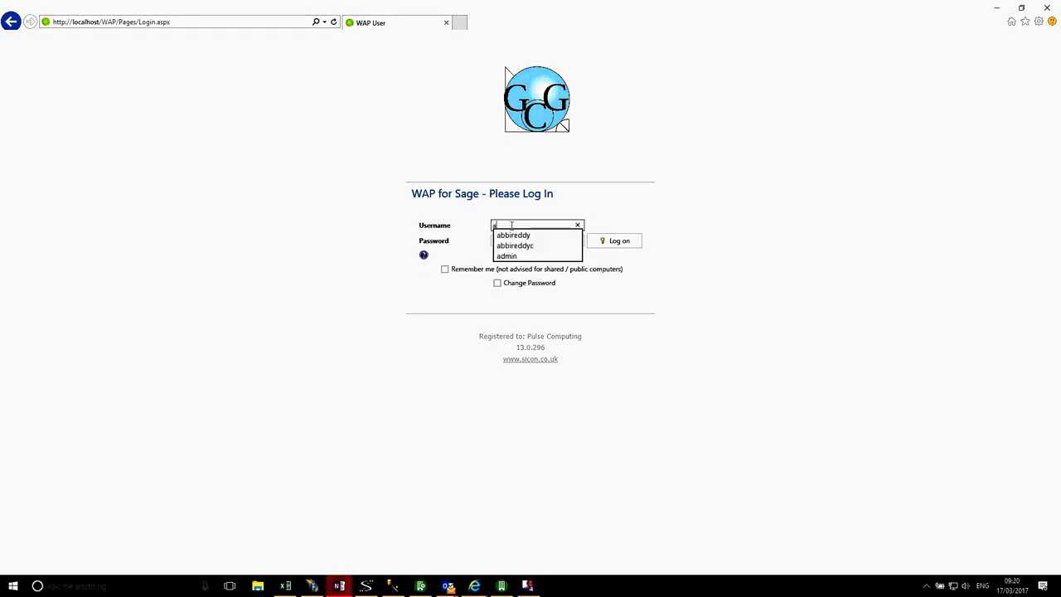
click(620, 243)
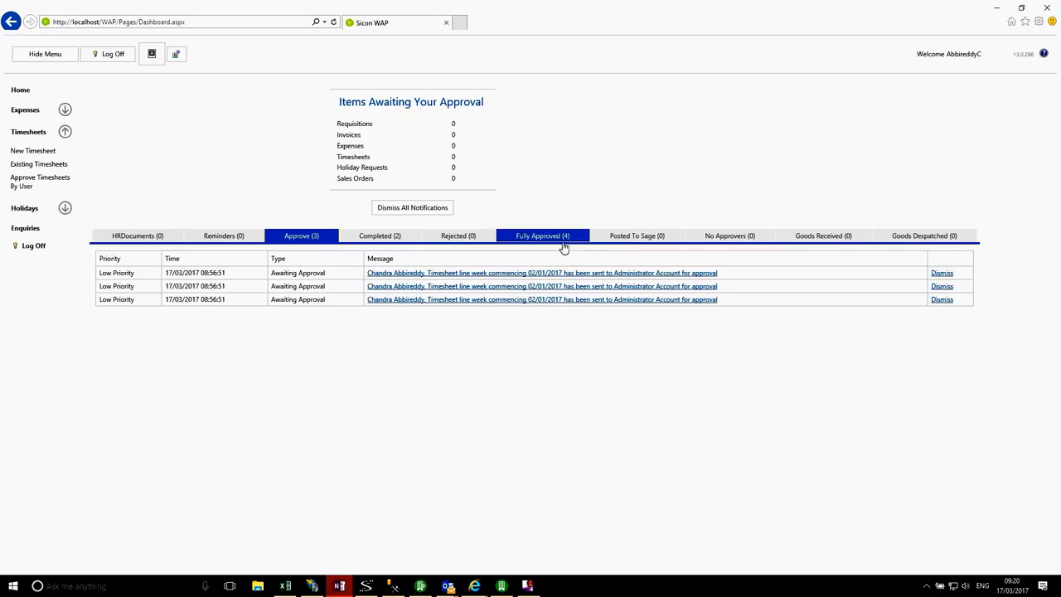
- Refresh the employee's existing timesheets and view the approved ones
click(52, 166)
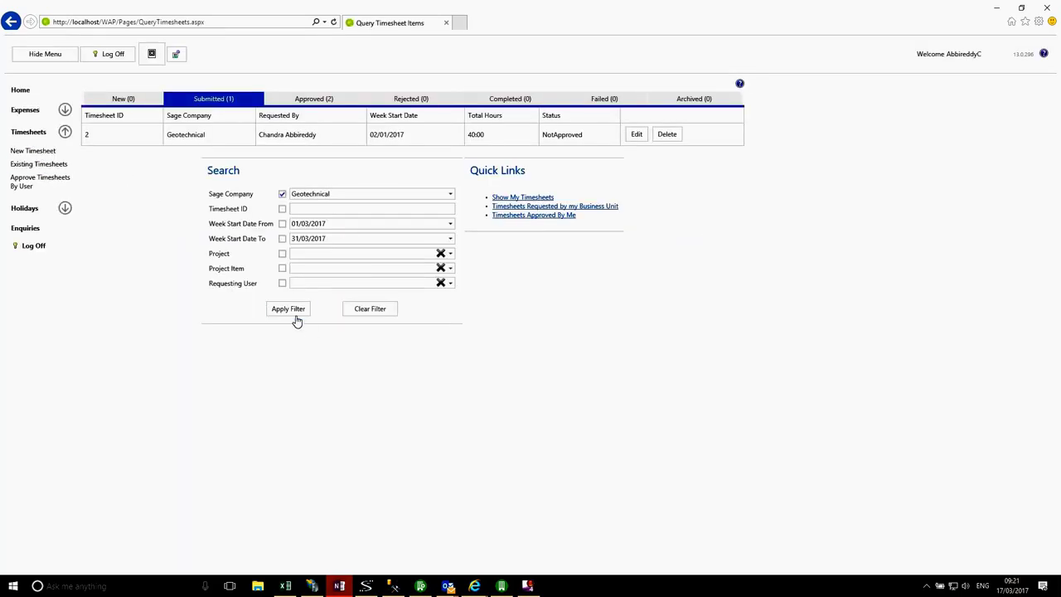
click(292, 314)
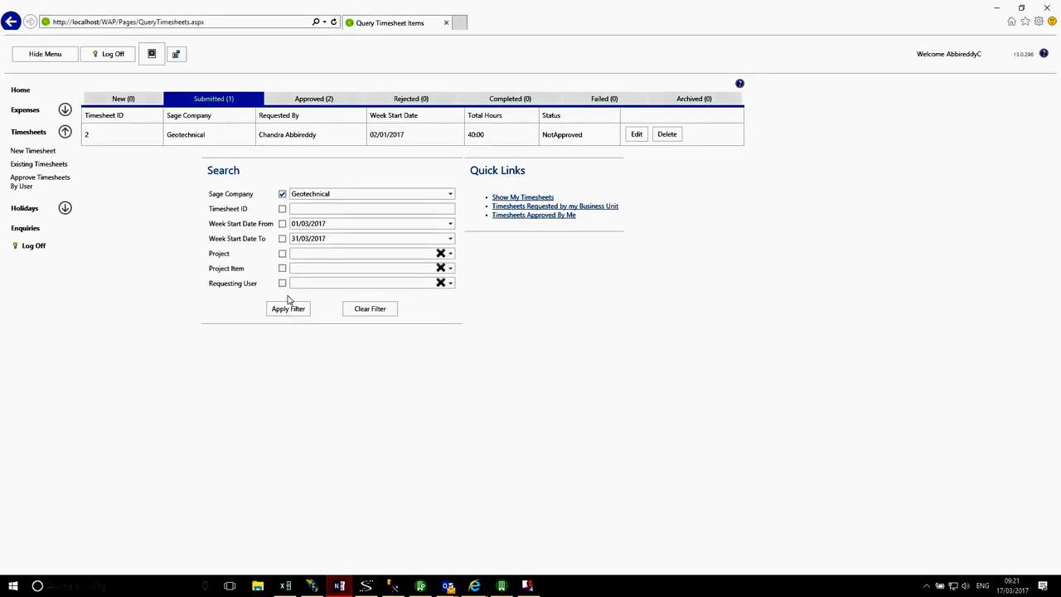
click(286, 105)
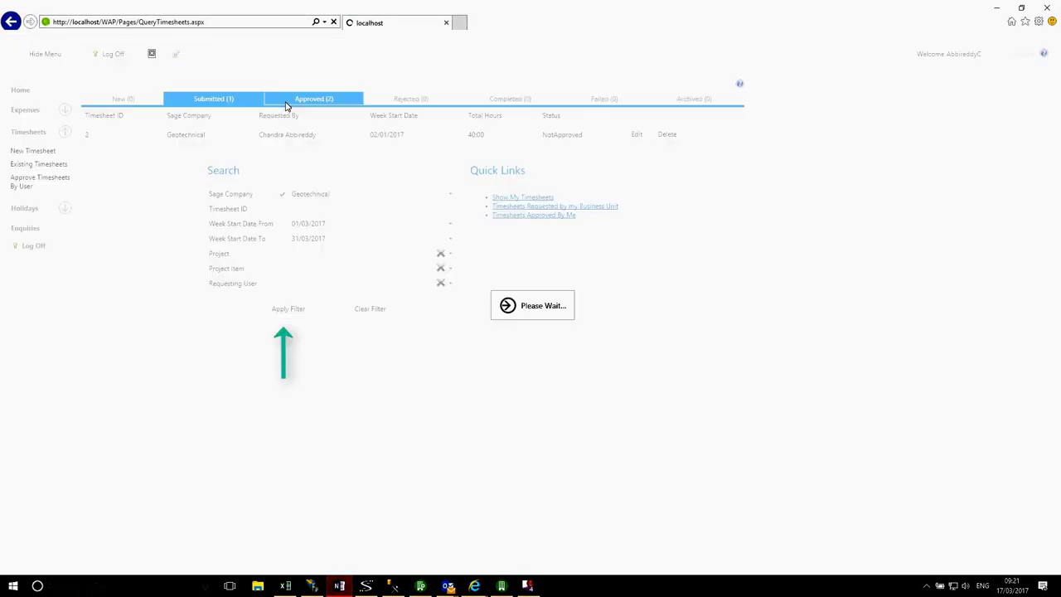